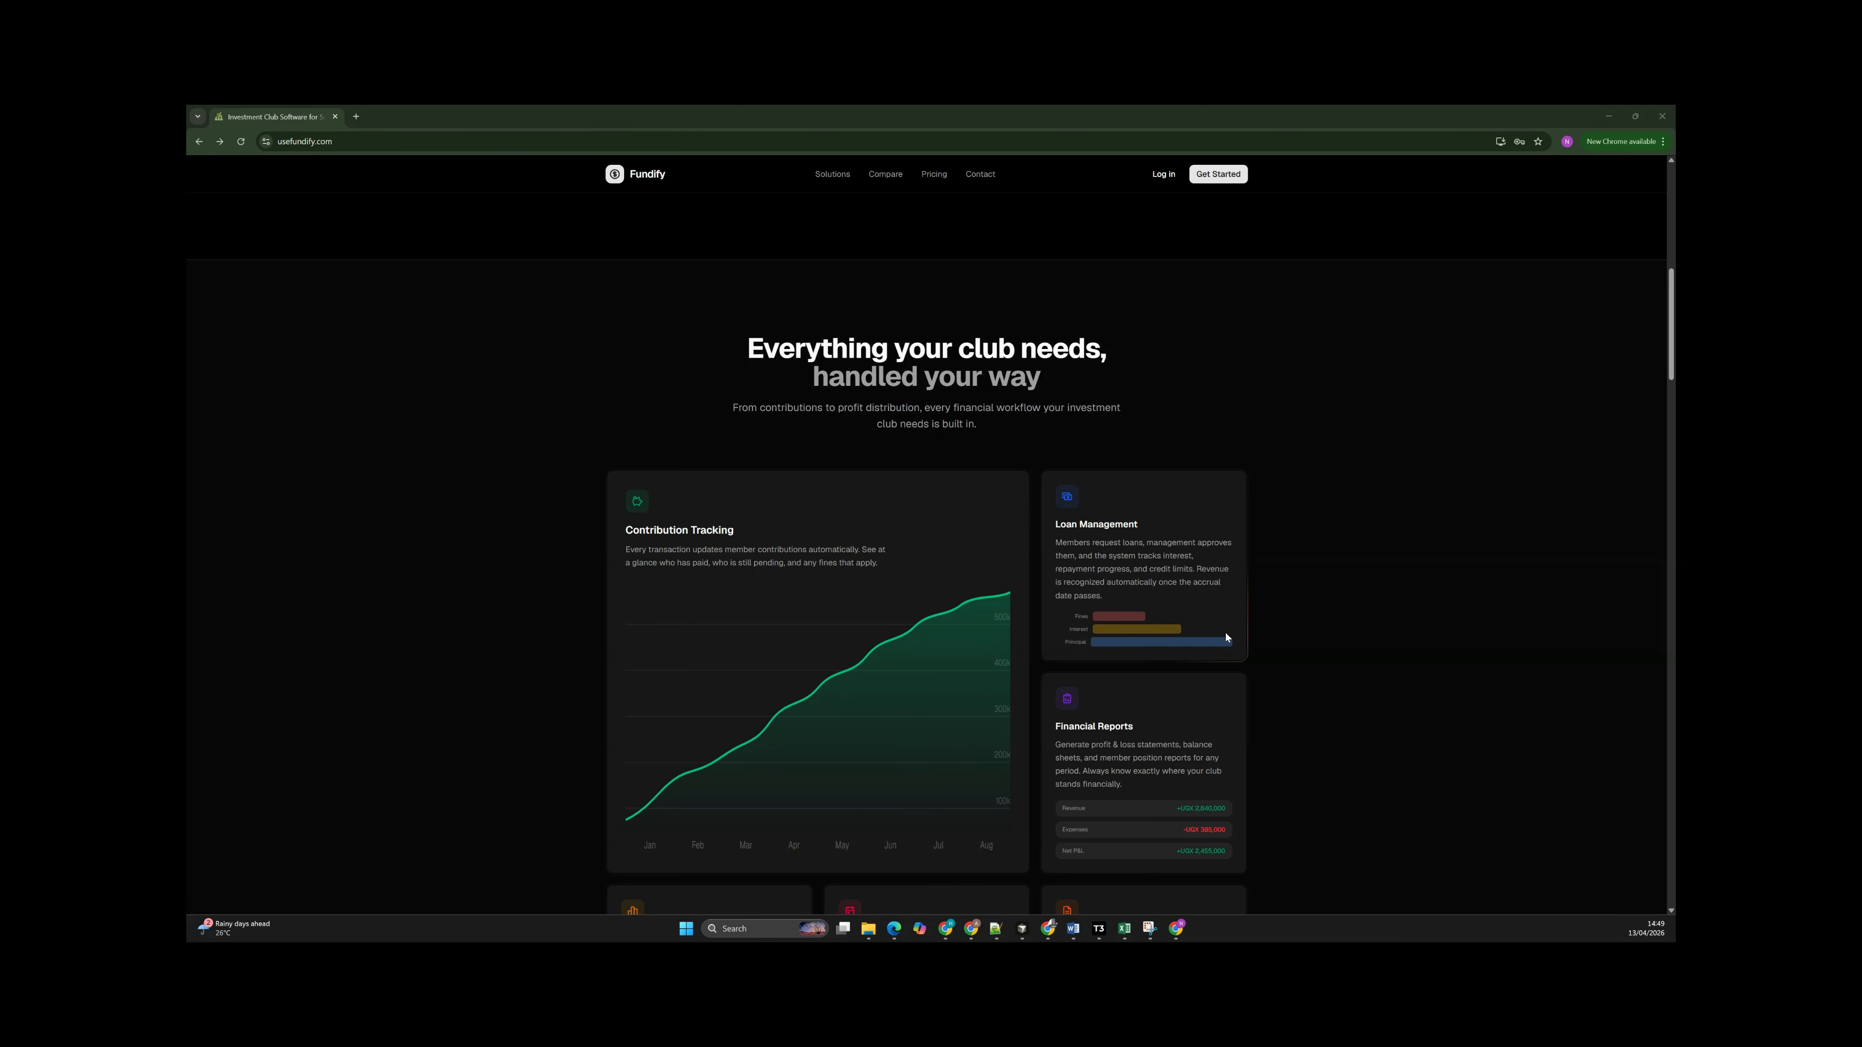
# Start signing up a club from the Fundify home page and begin filling in the account holder's first name.
pyautogui.scroll(-1, 1225, 637)
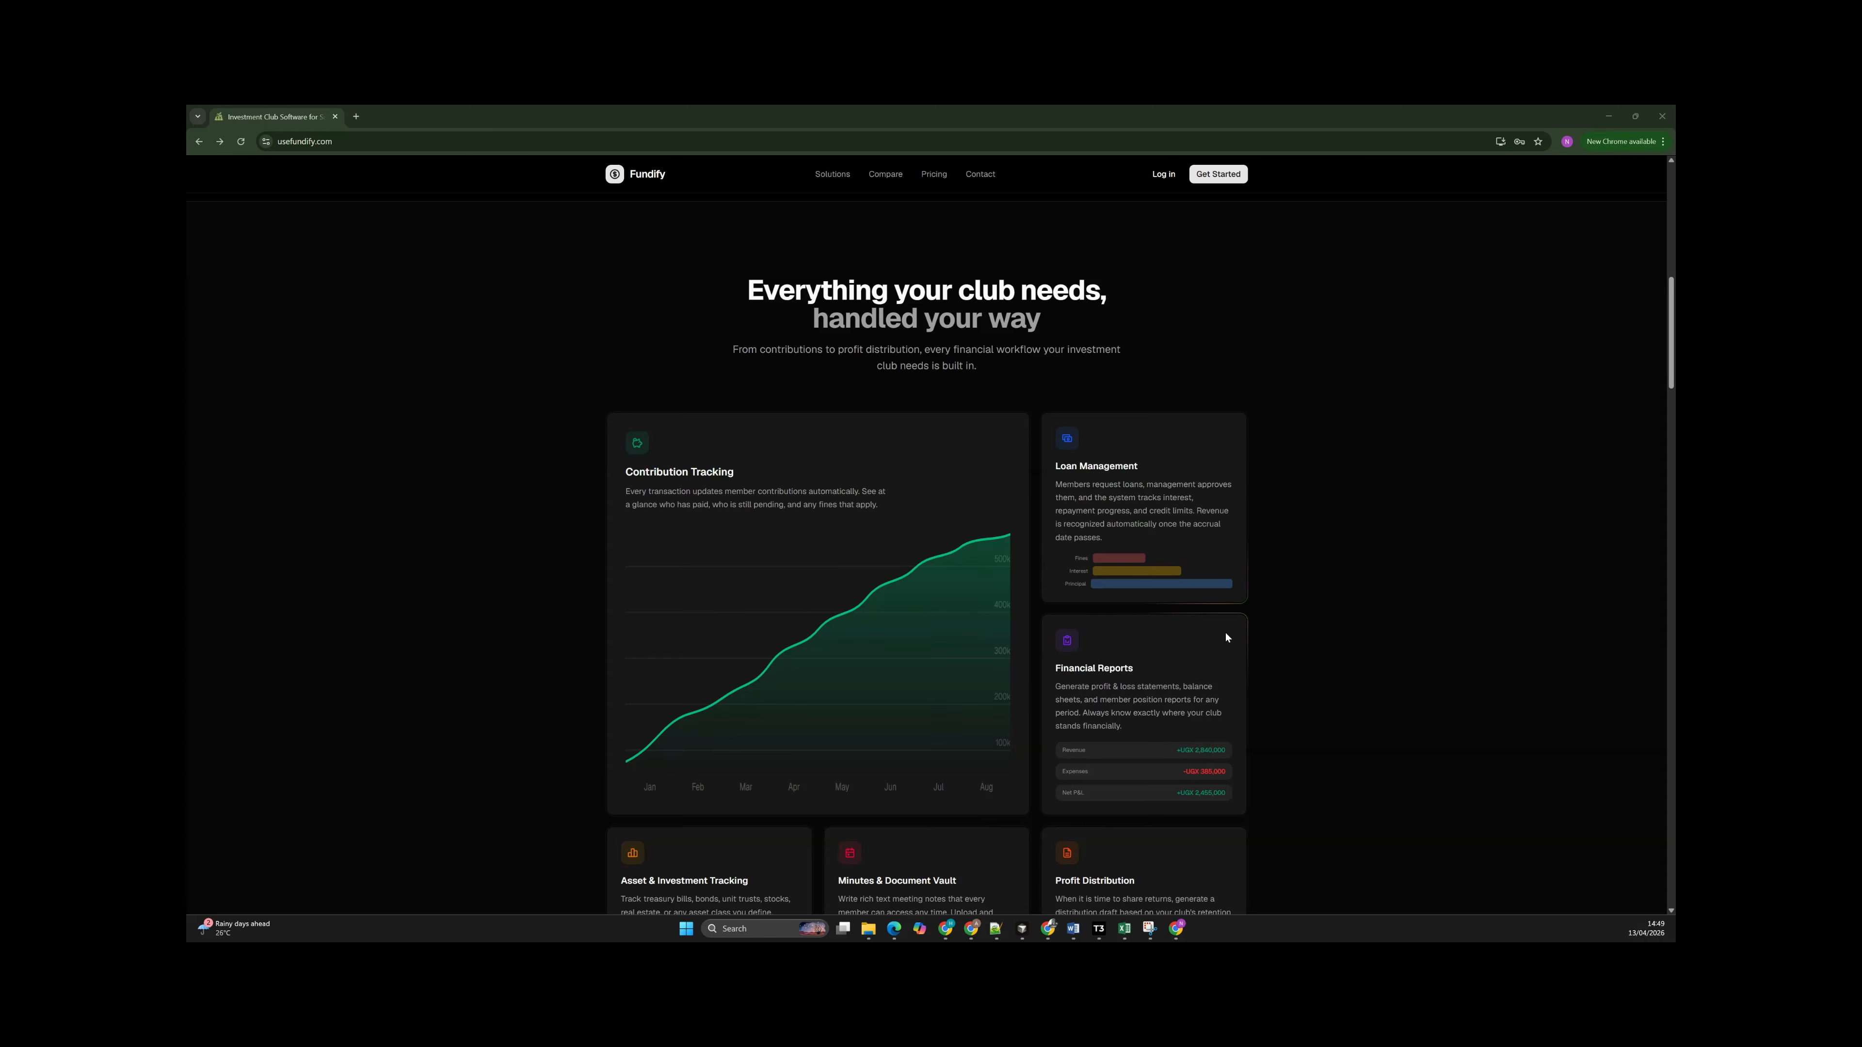
pyautogui.scroll(-2, 1225, 637)
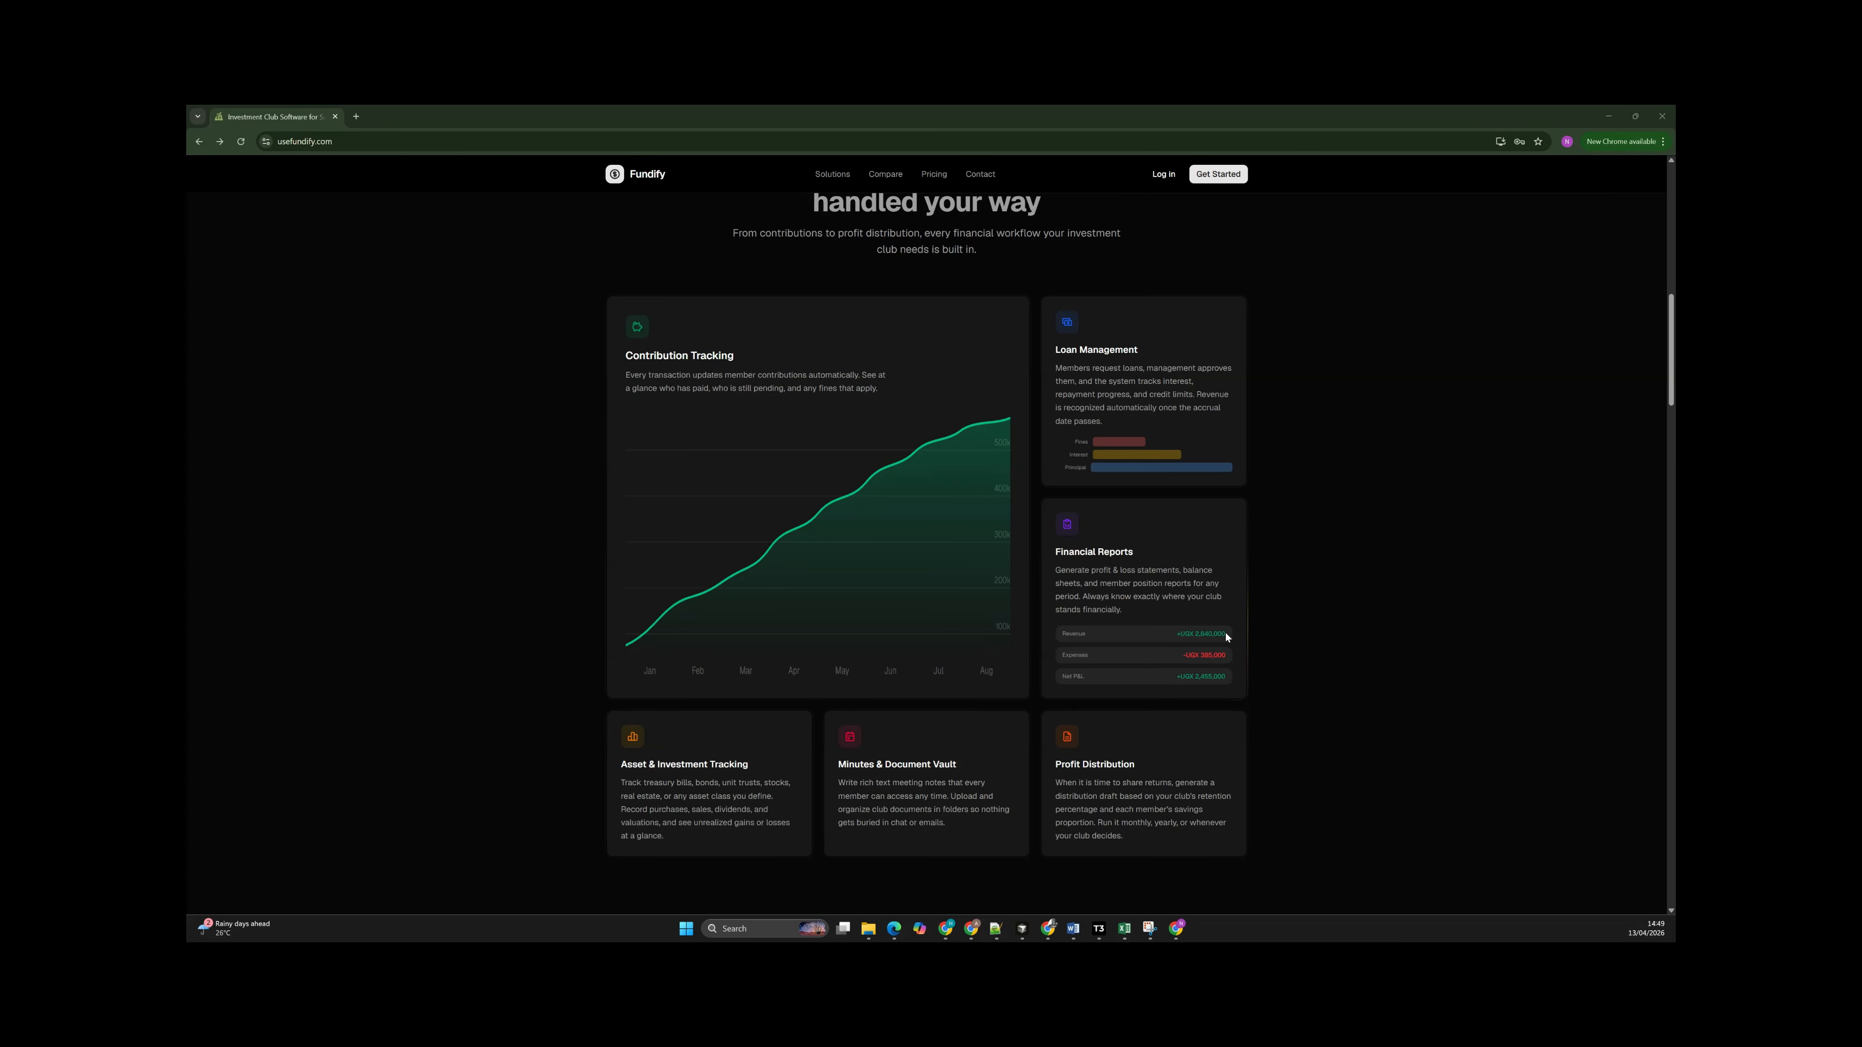
pyautogui.scroll(10, 1229, 592)
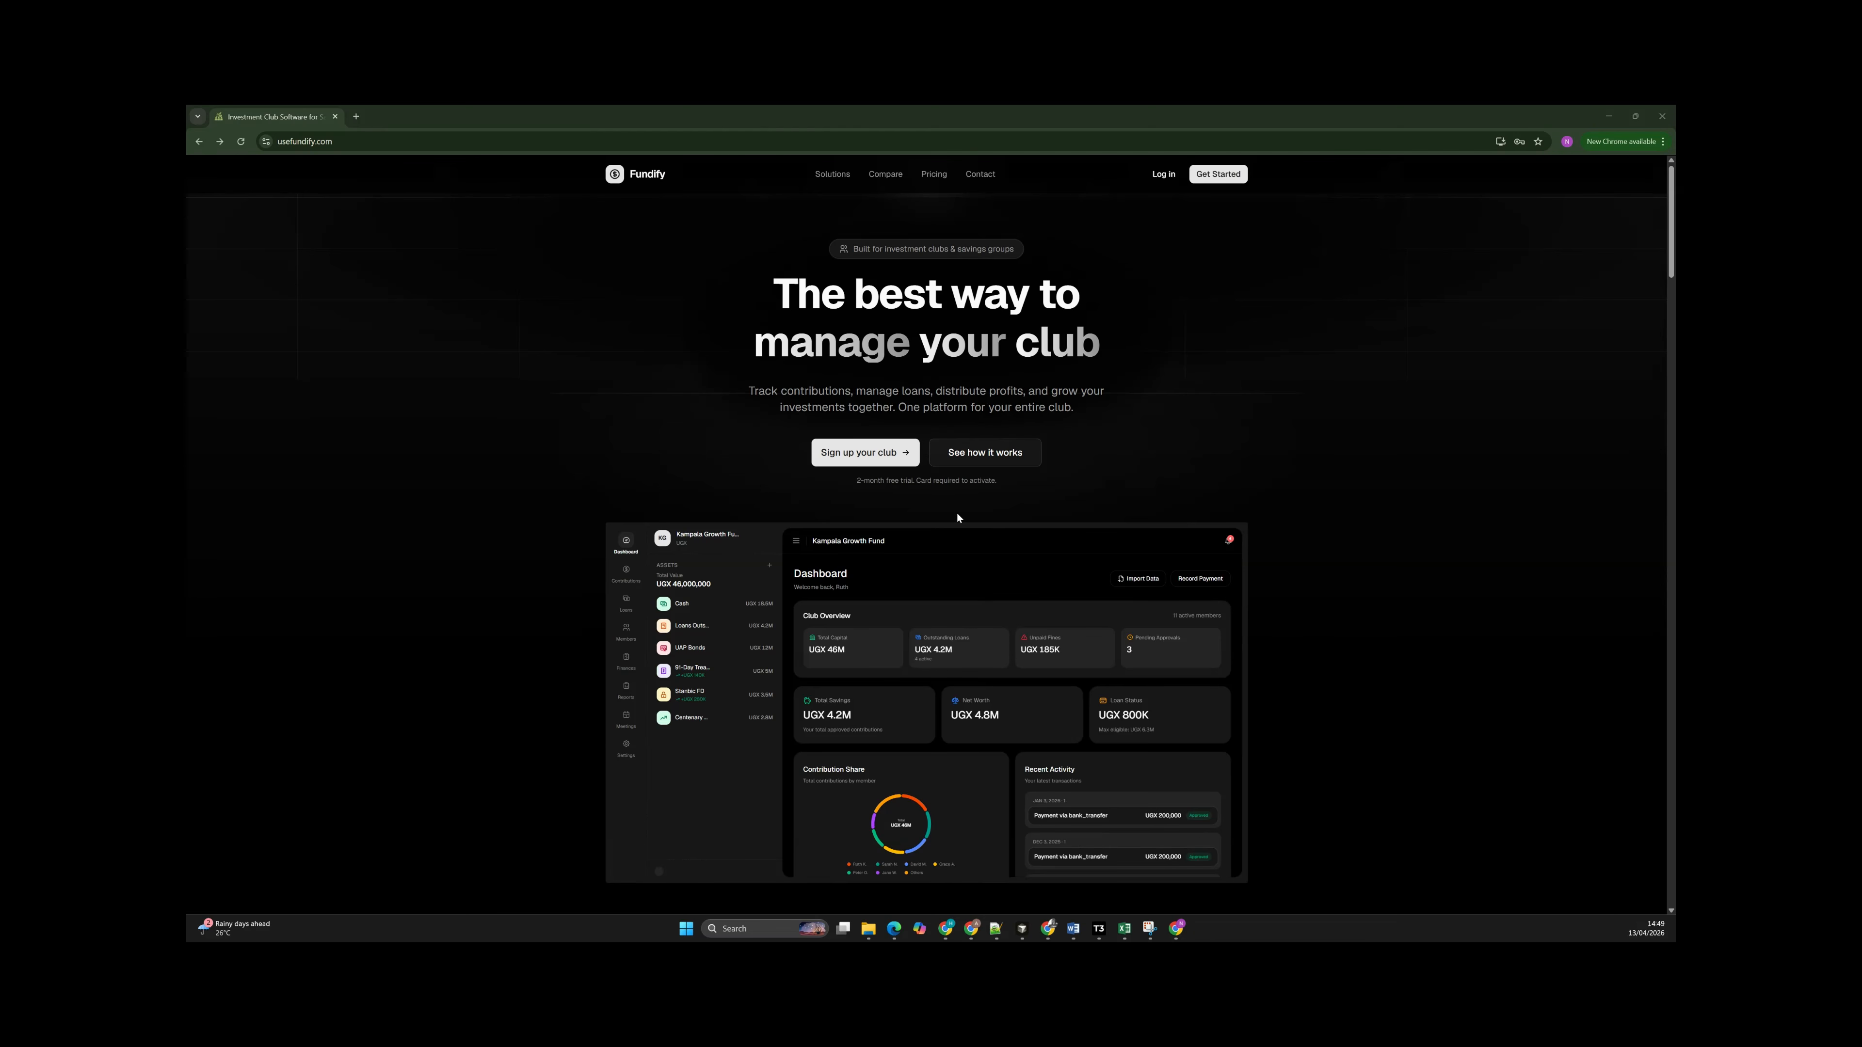
pyautogui.click(850, 461)
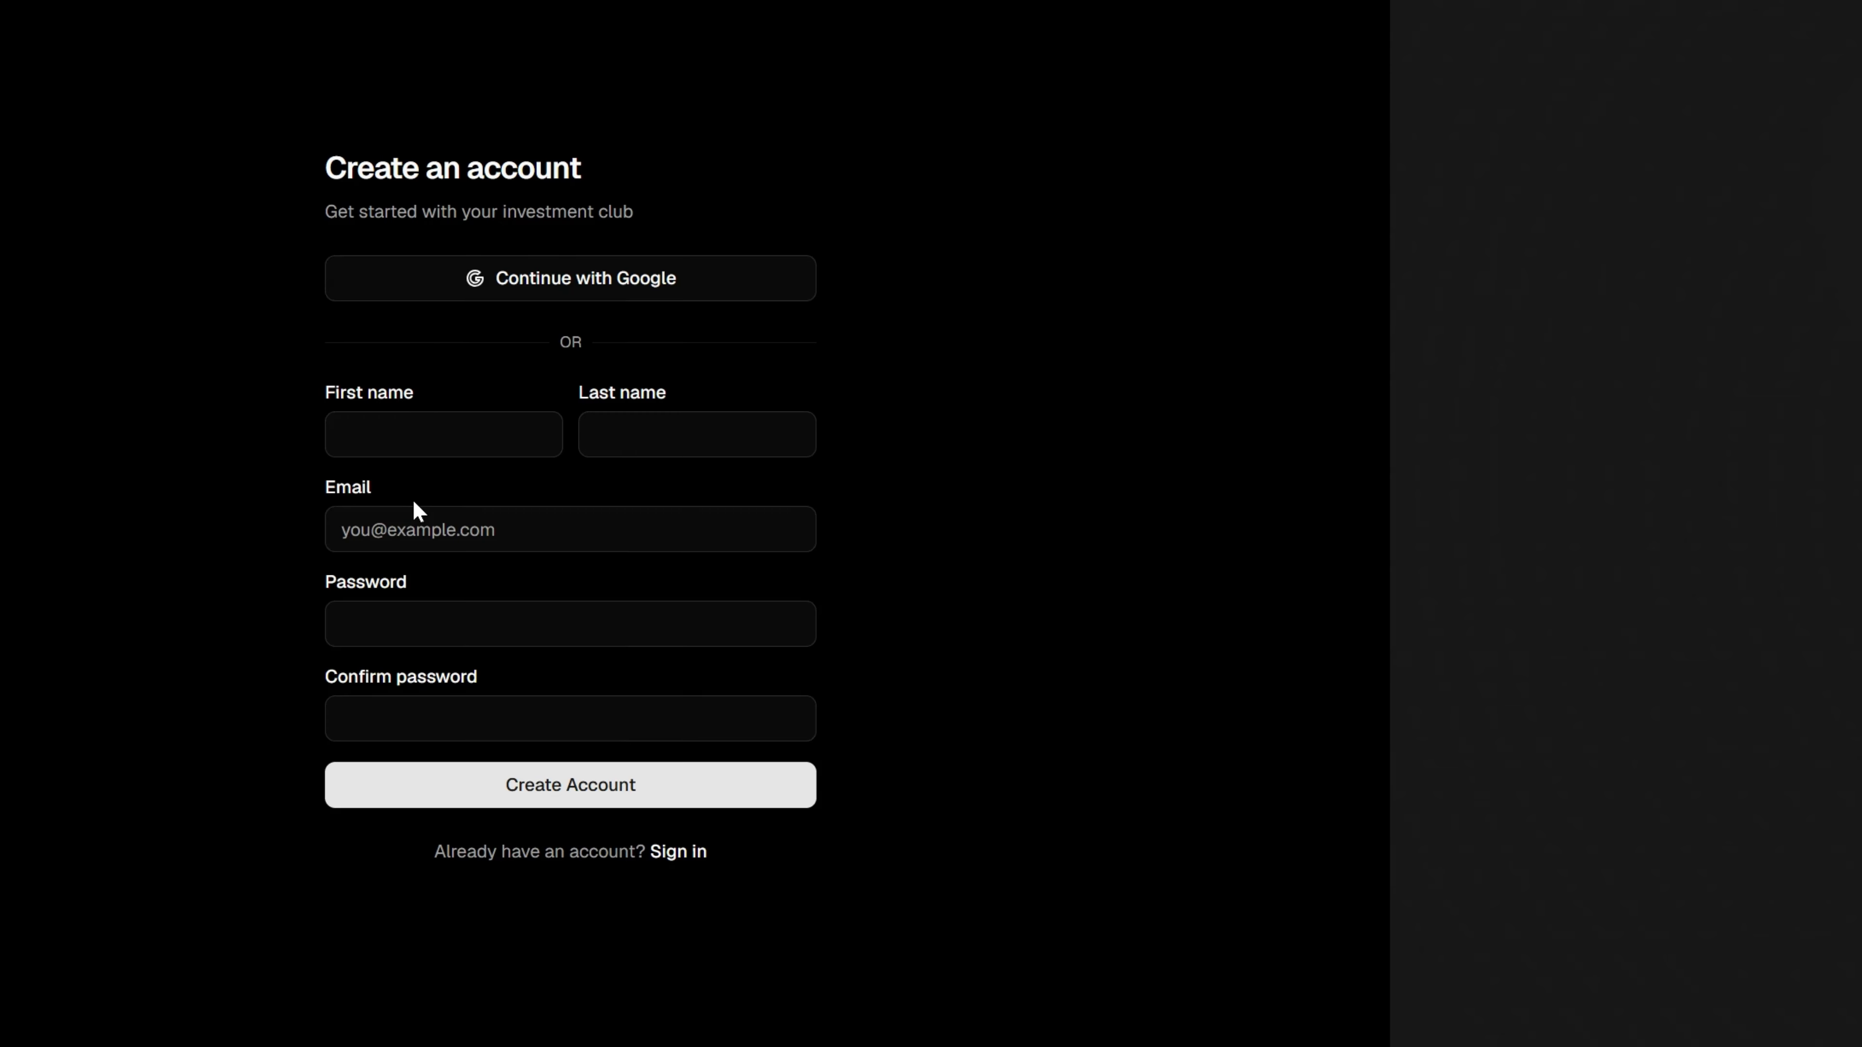
pyautogui.click(345, 438)
pyautogui.write('Ru')
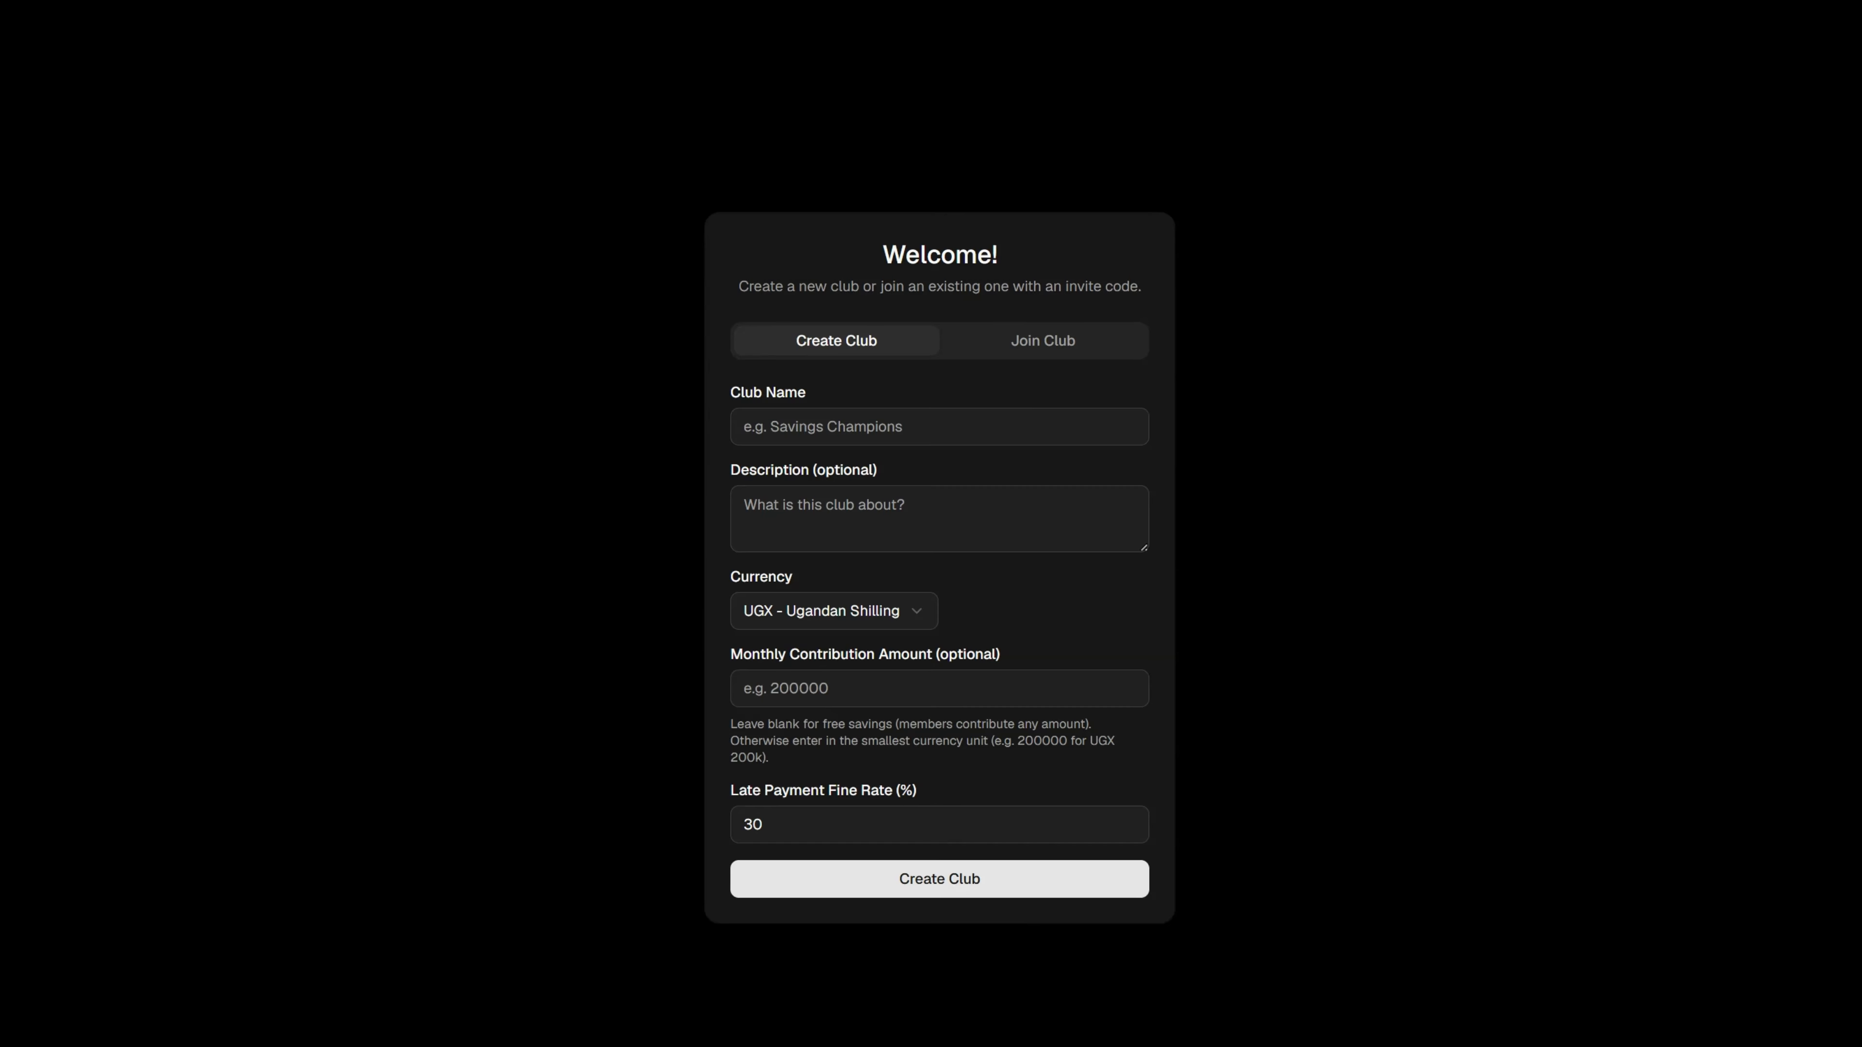
# Name the new club "The Compounders Investment Club".
pyautogui.click(772, 429)
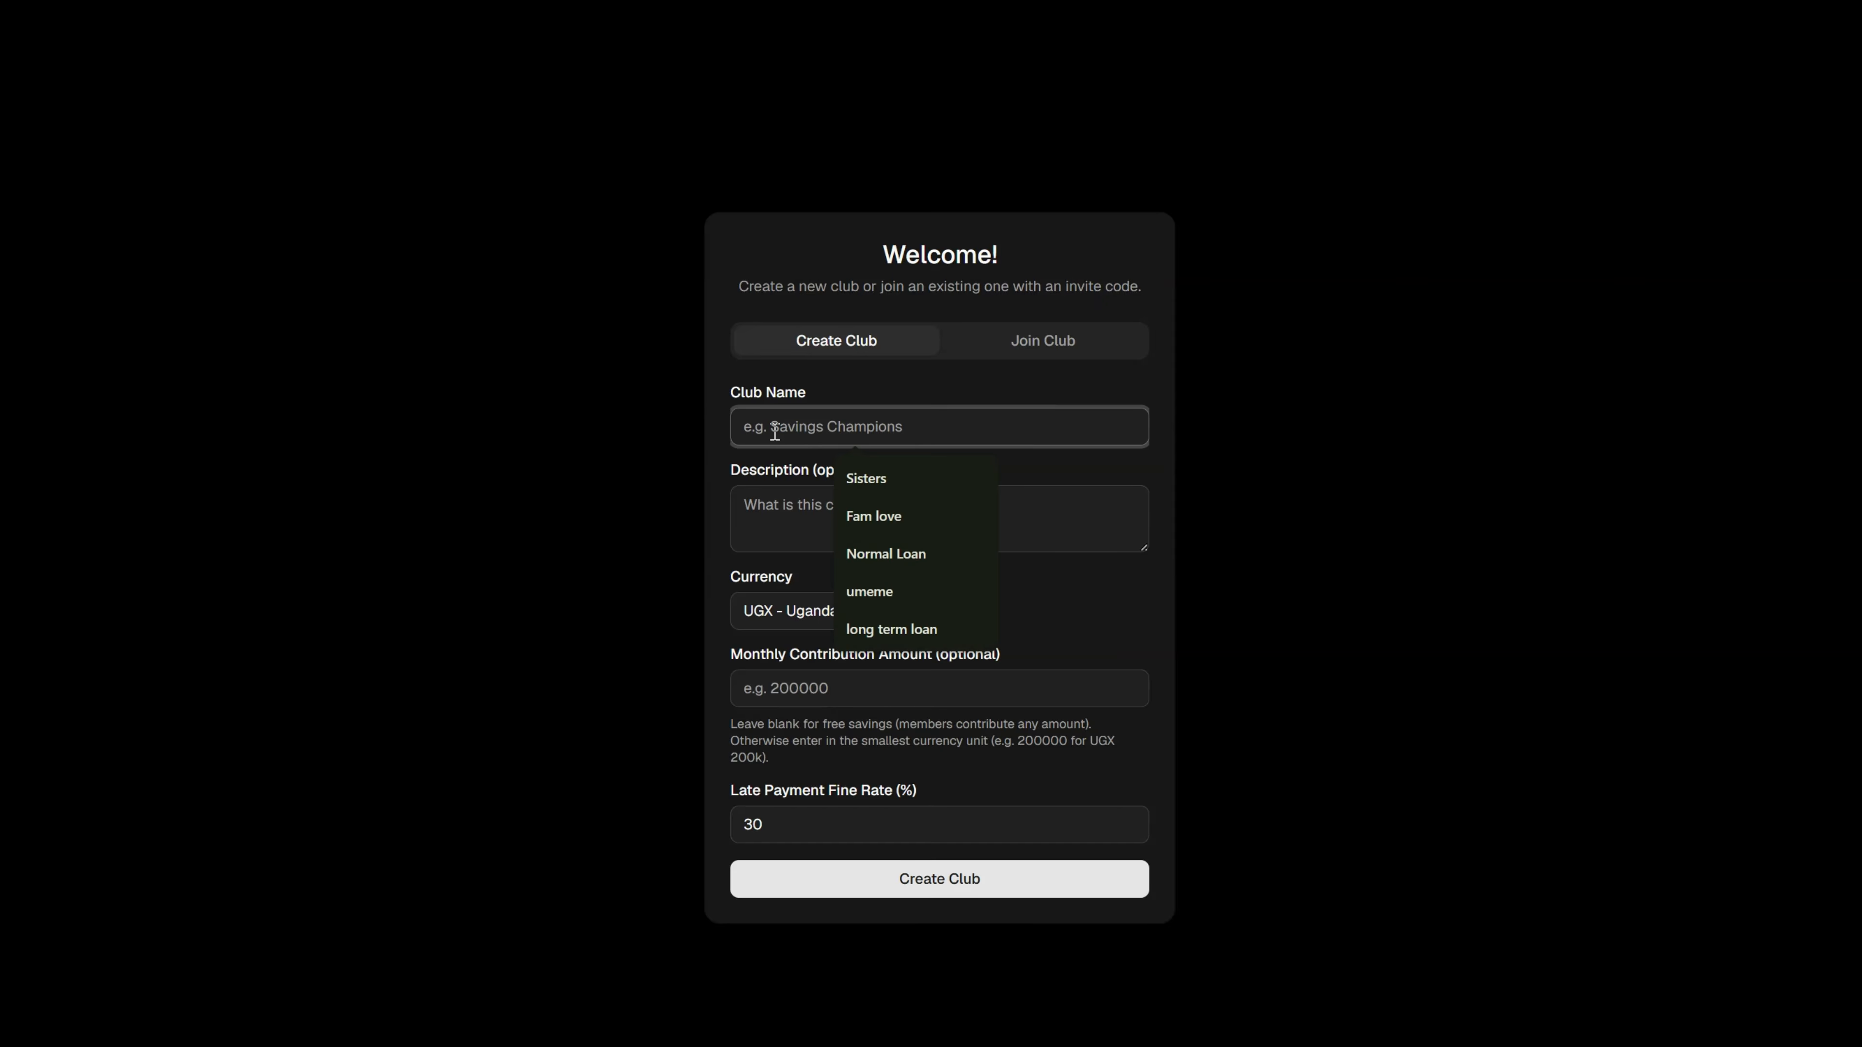
pyautogui.write('The C')
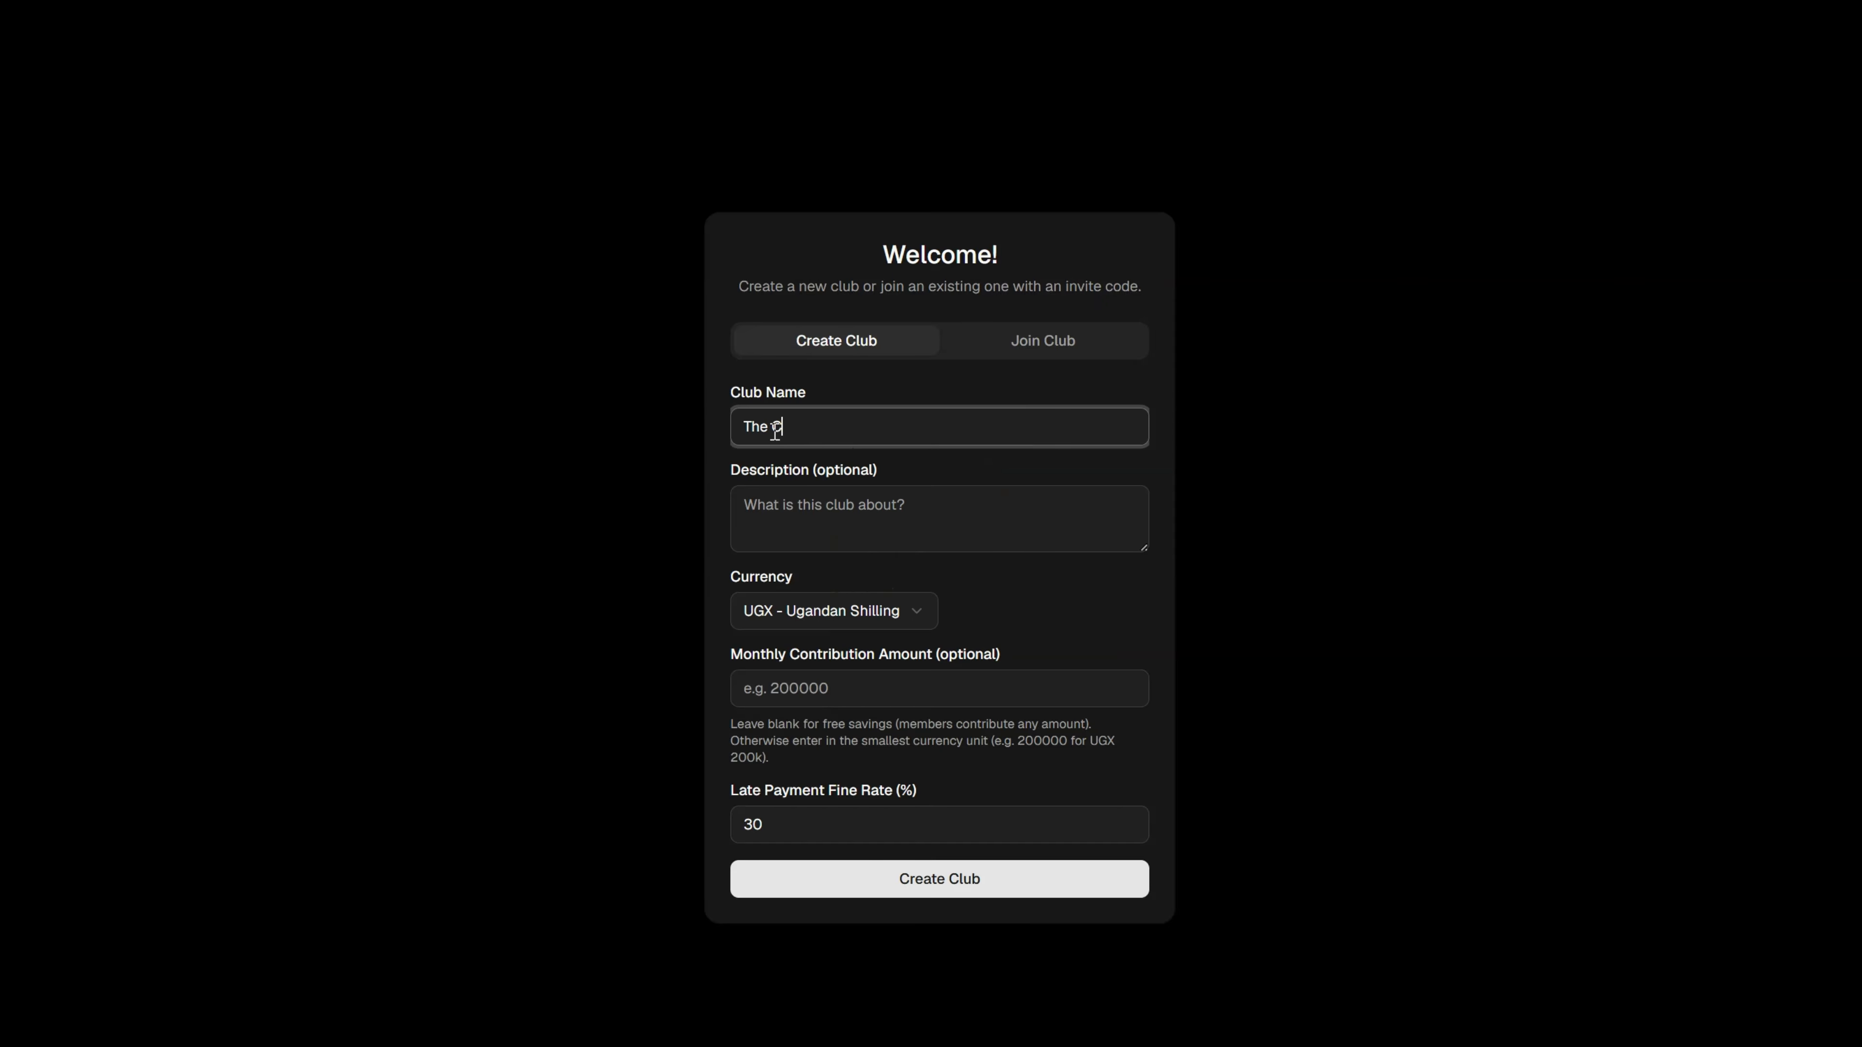
pyautogui.write('ompounders Investment Club')
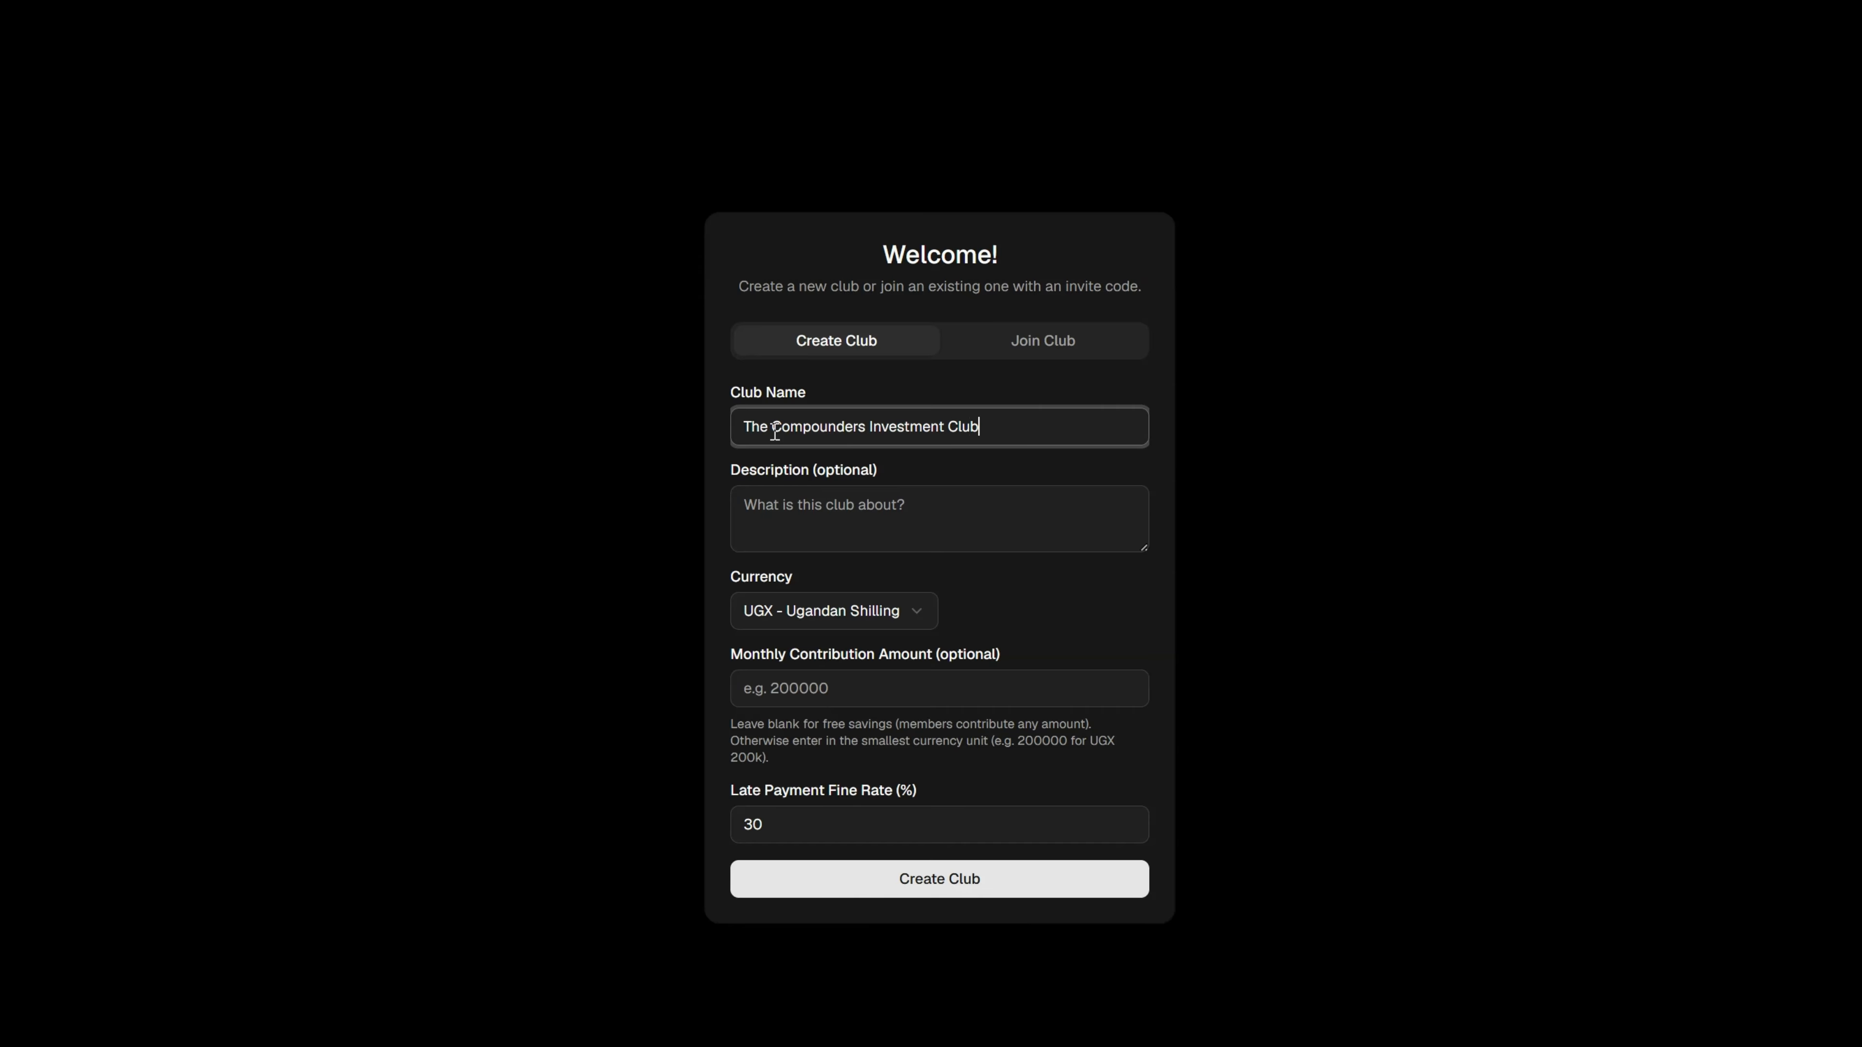
# Paste the club description about a circle of girlfriends saving, investing, learning and building wealth gradually through consistency and compounding.
pyautogui.click(782, 523)
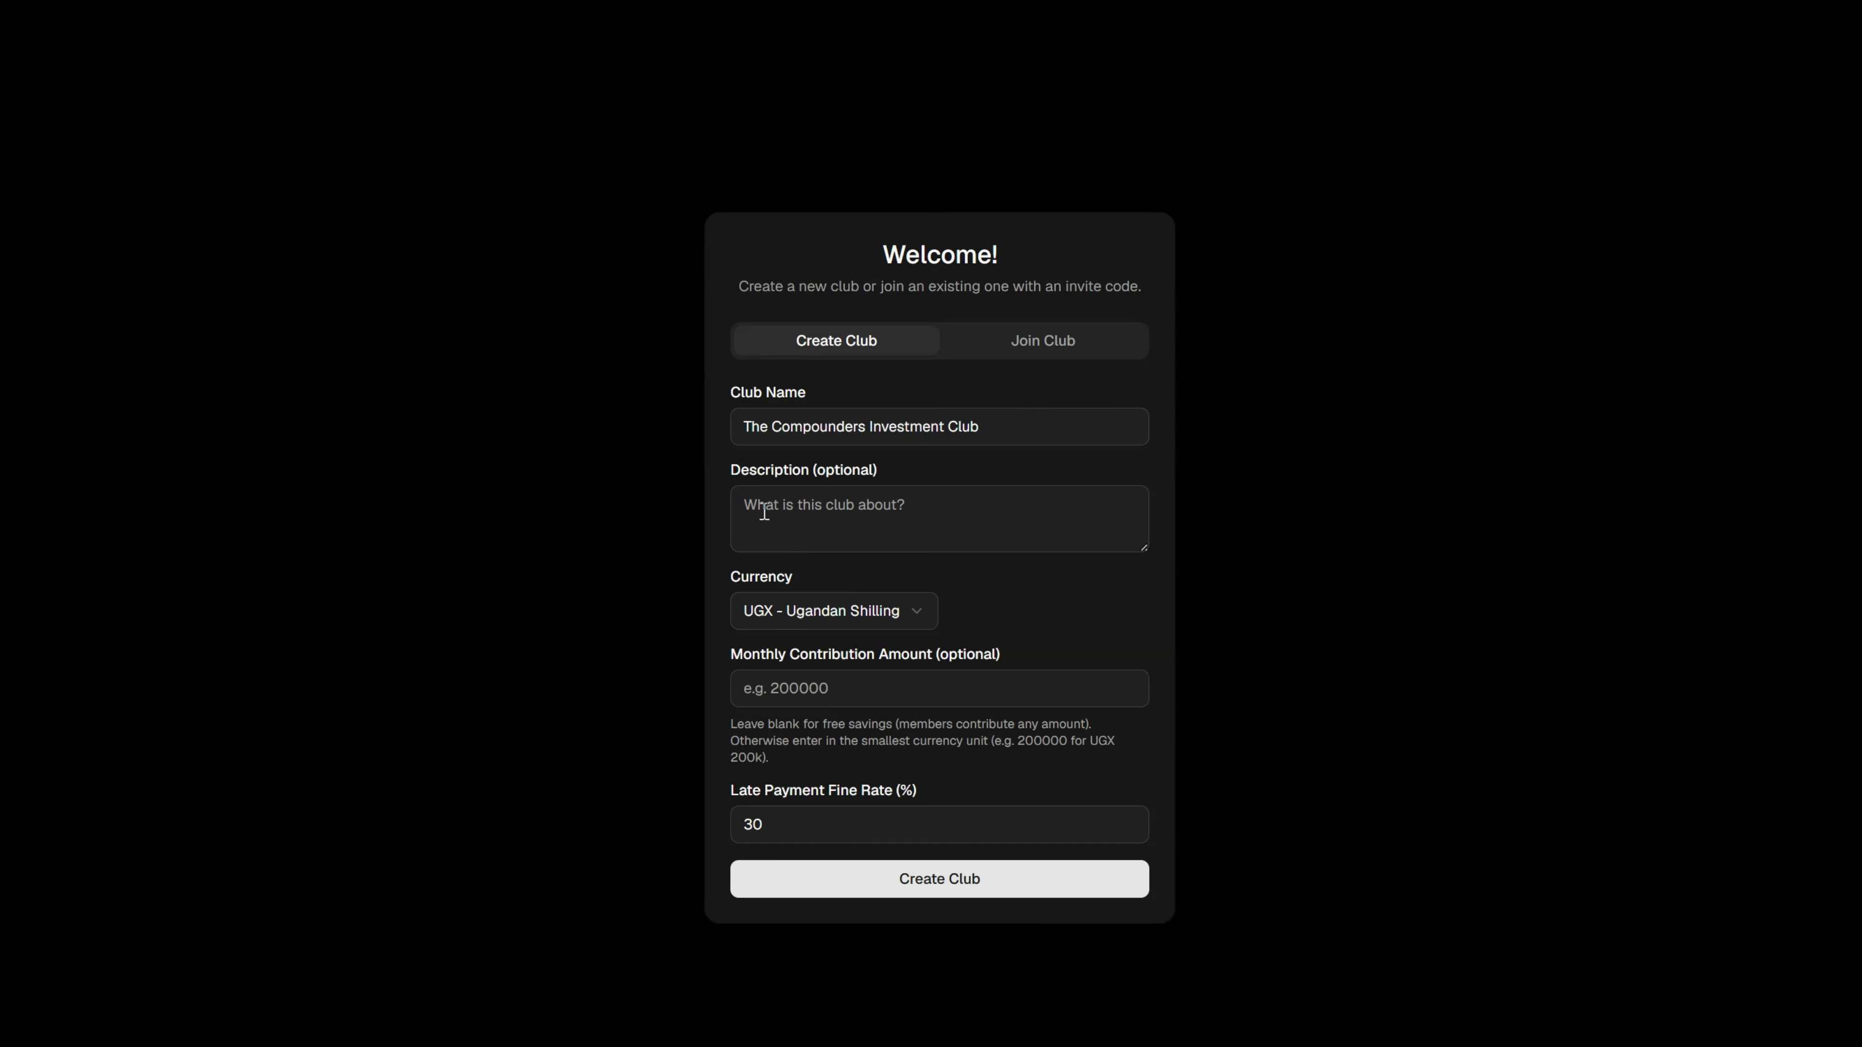
pyautogui.click(762, 488)
pyautogui.write('The Compounders Investment Group is a circle of girlfriends who are intentional about growing their money together. The club is about saving, investing, learning, and encouraging one another as we build wealth gradually through consistency and compounding.')
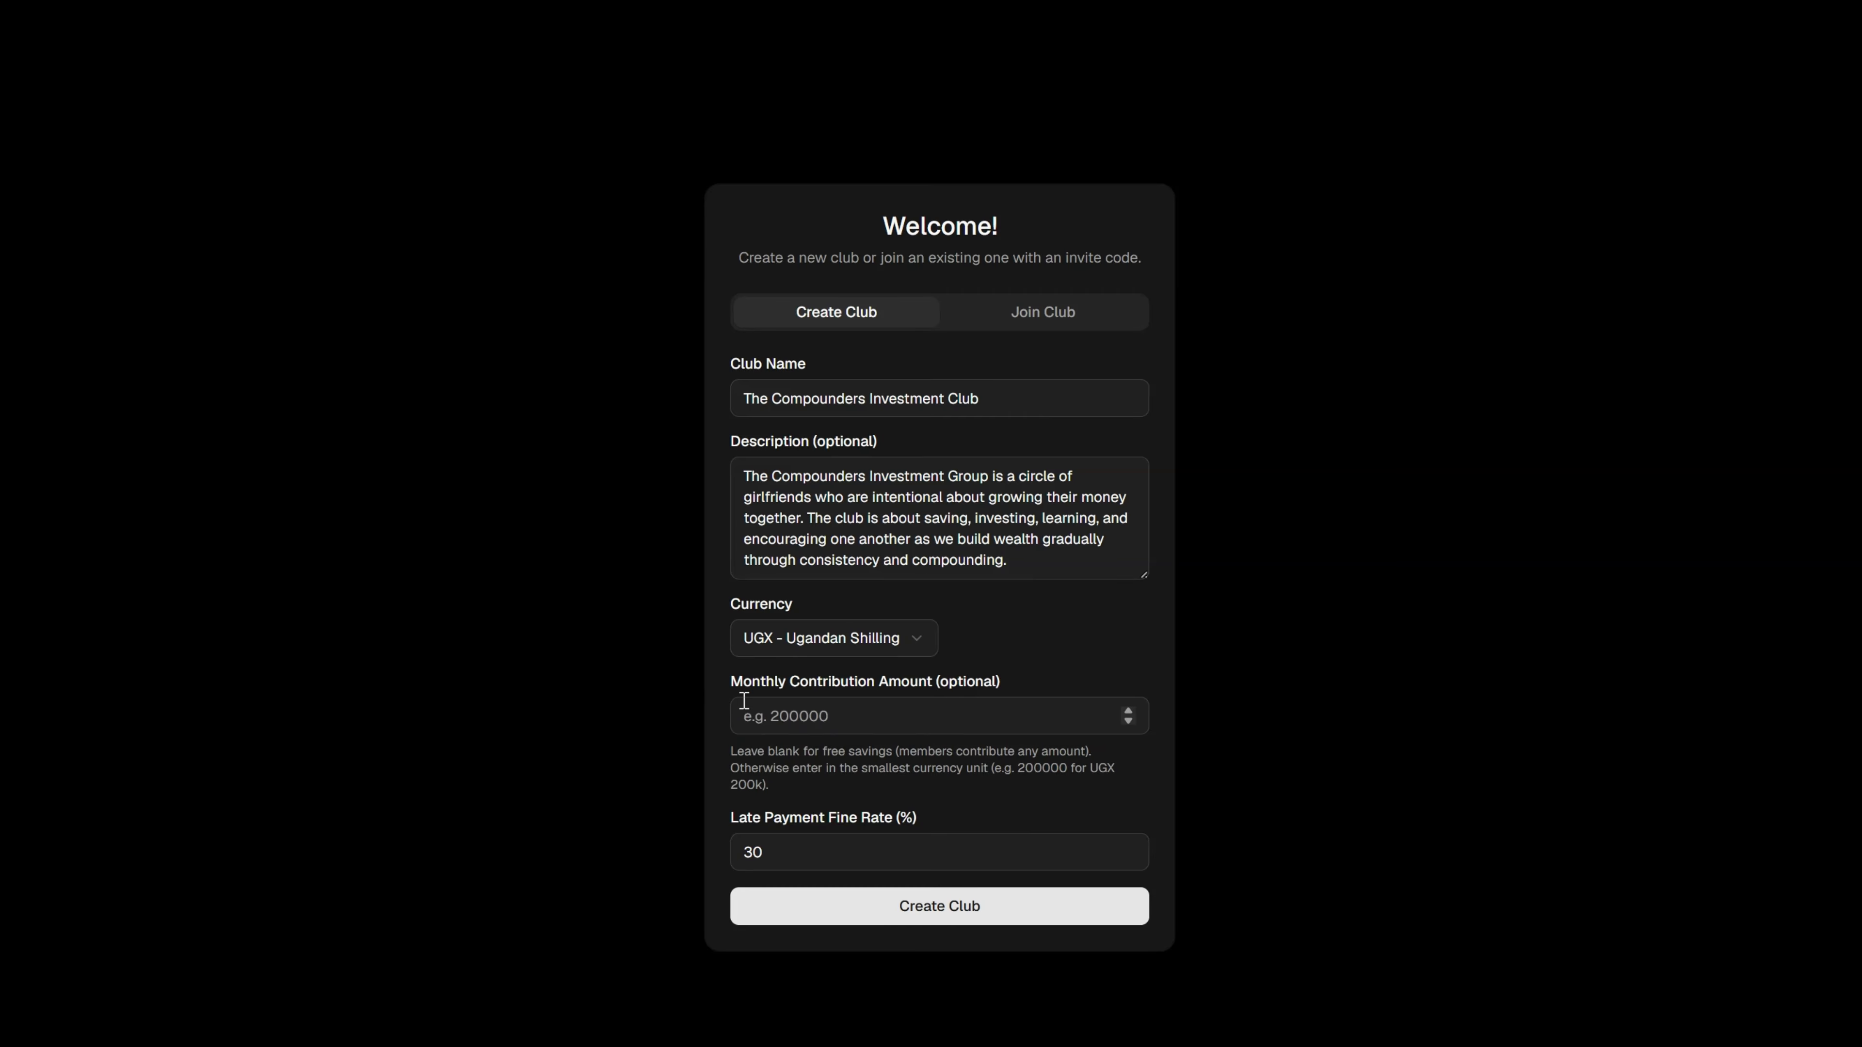
# Set the club's monthly contribution amount to 50000 and its late payment fine rate to 10%.
pyautogui.click(742, 709)
pyautogui.write('50000')
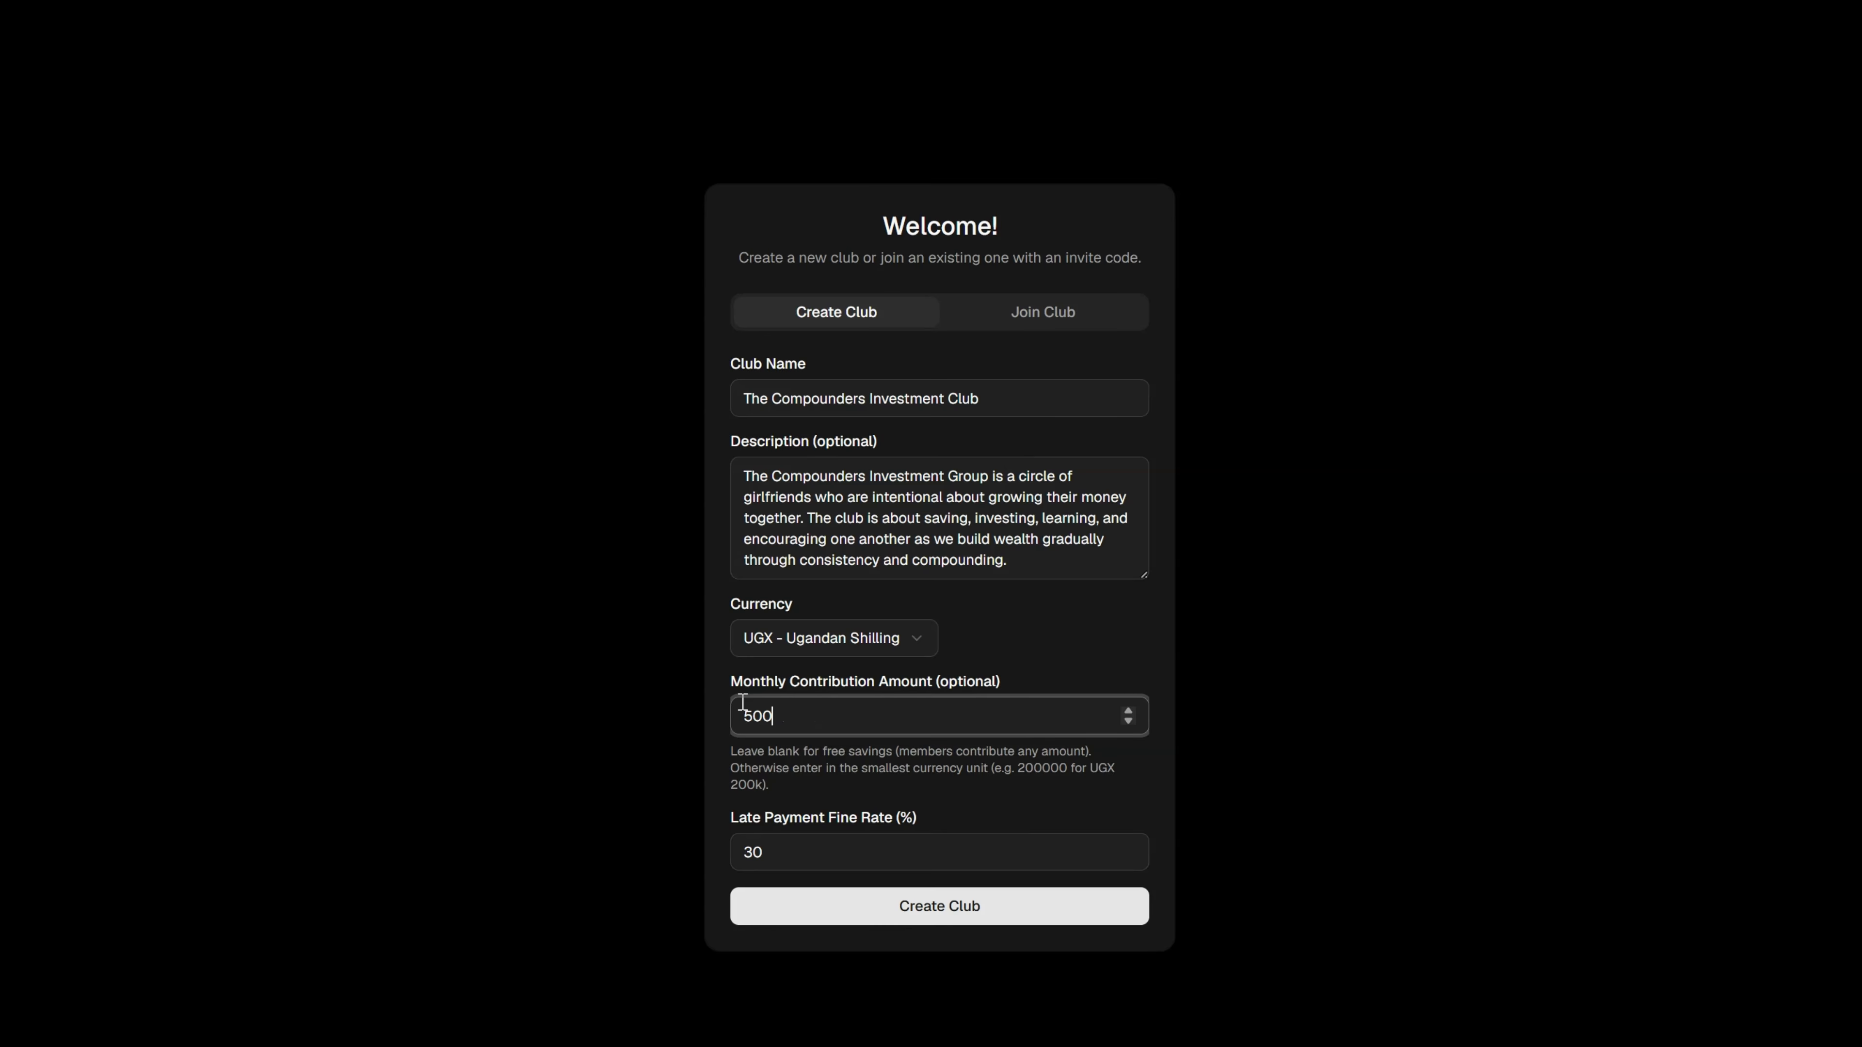
pyautogui.click(794, 848)
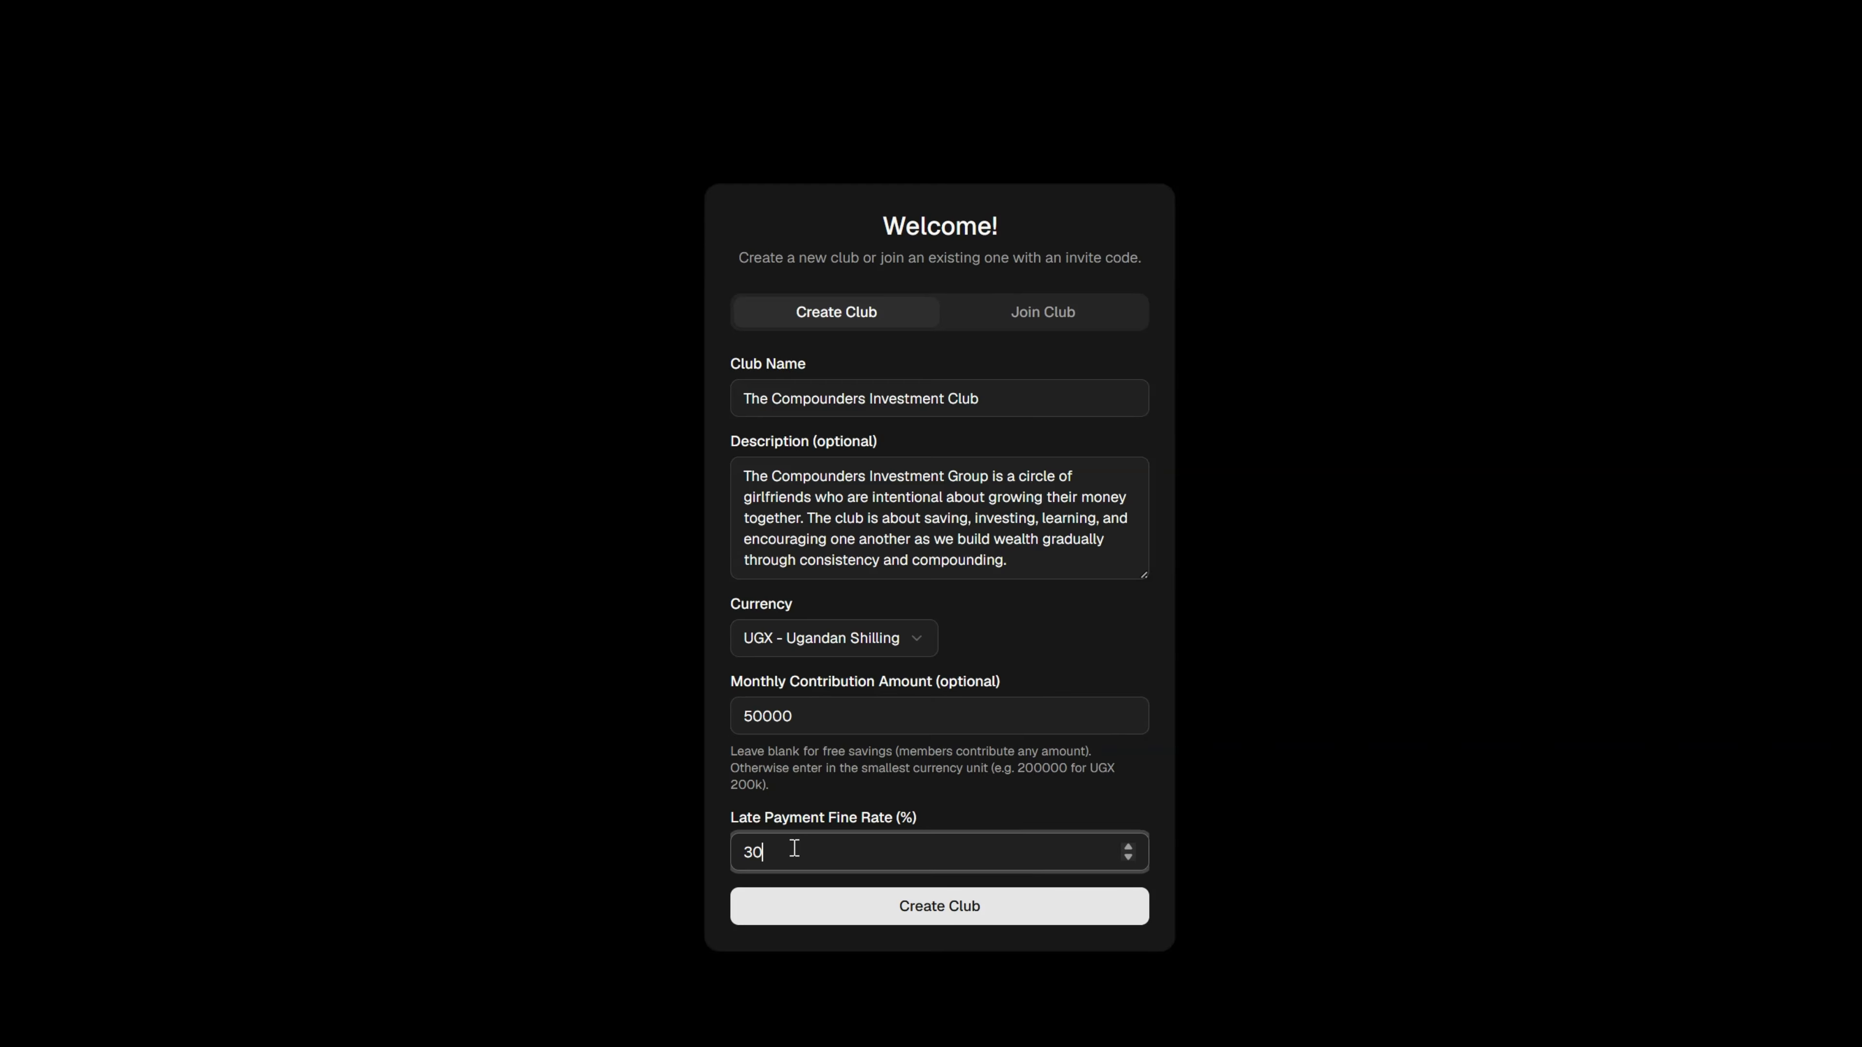
pyautogui.press('BackSpace')
pyautogui.press('BackSpace')
pyautogui.write('10')
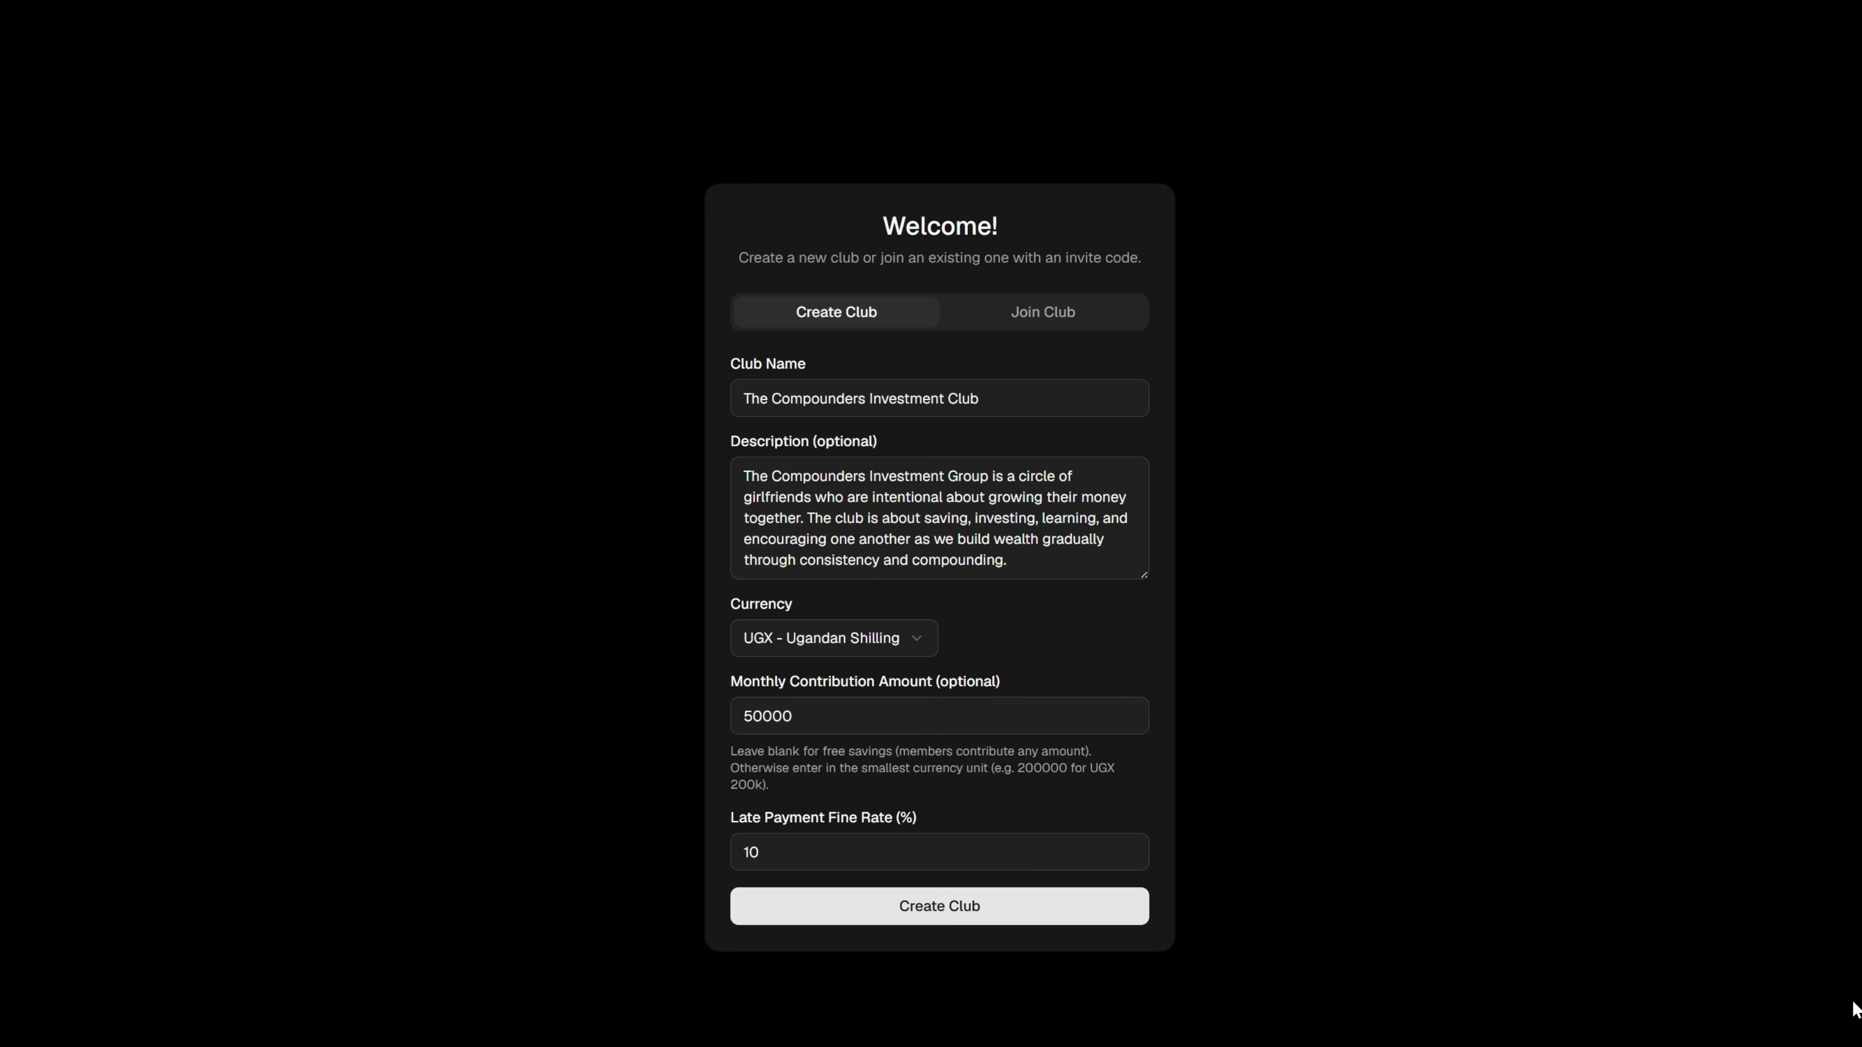
# Create the club and subscribe it to the Starter plan.
pyautogui.click(936, 908)
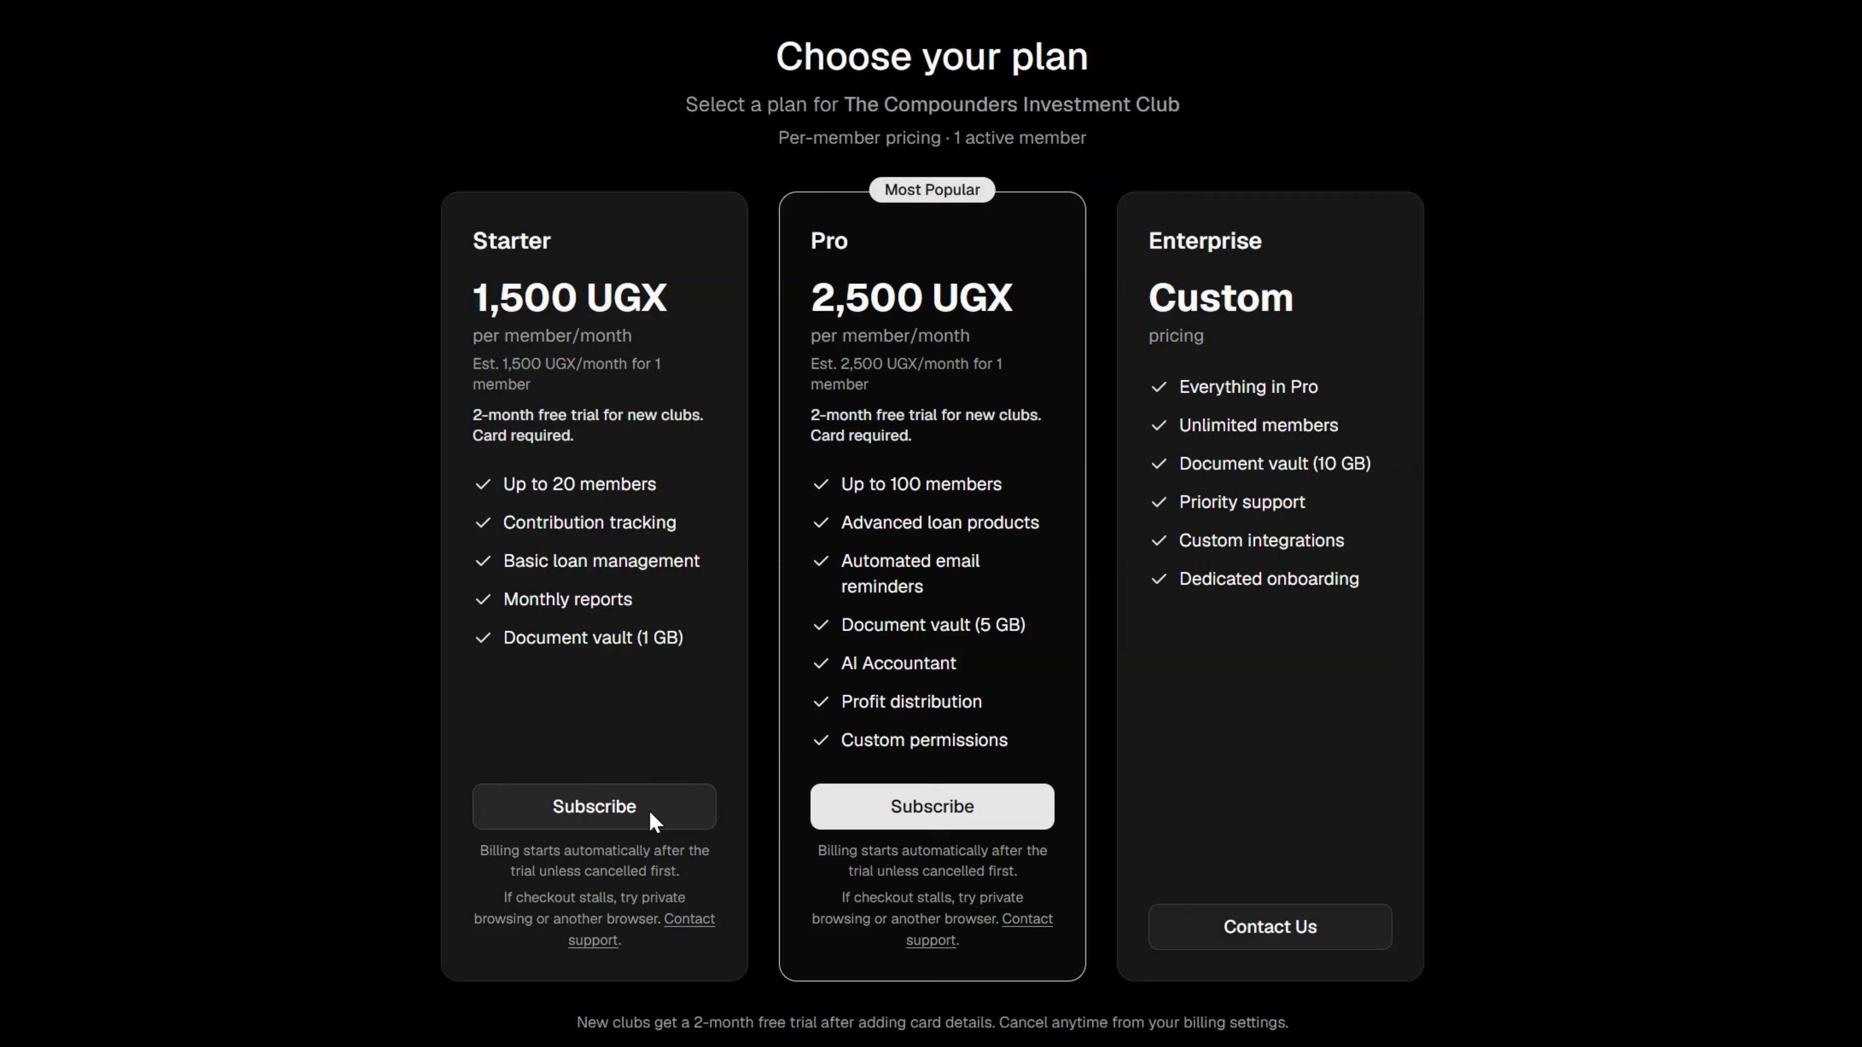
pyautogui.click(571, 806)
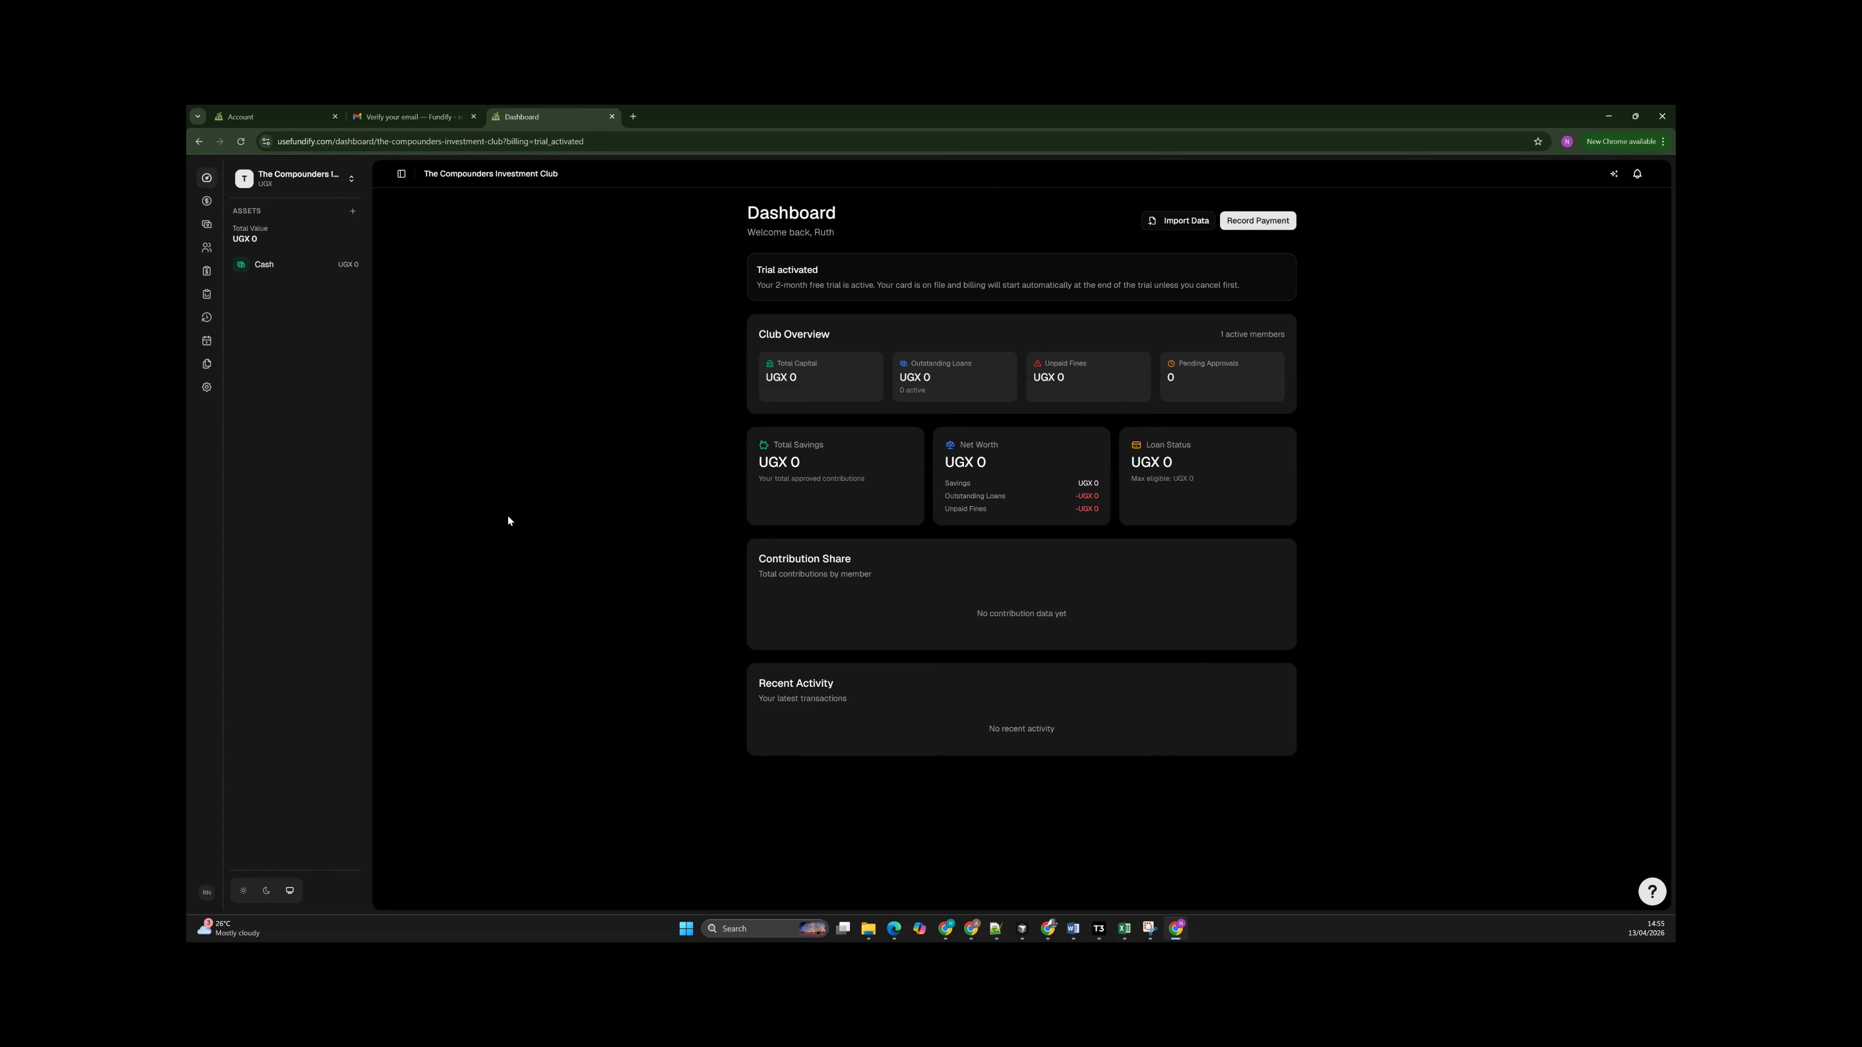
# Start an email invitation for new club members and paste in the invitees' email addresses.
pyautogui.click(206, 249)
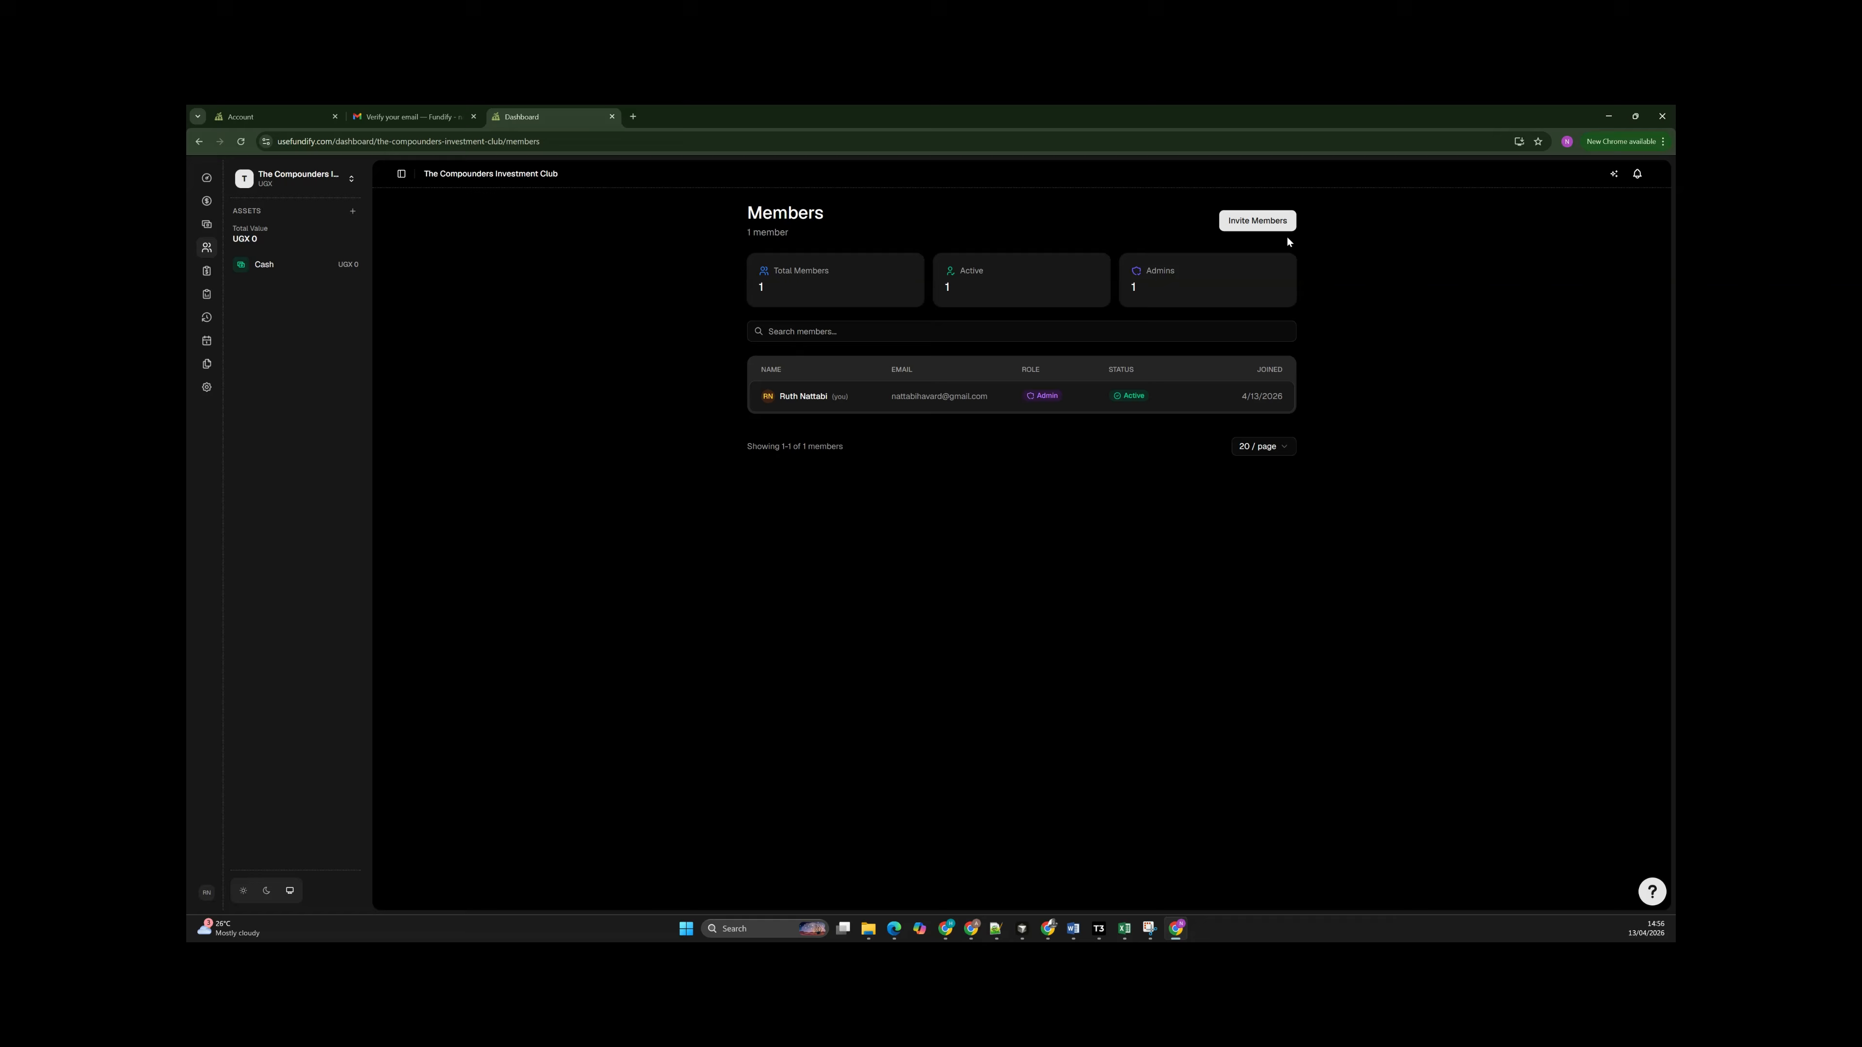
pyautogui.click(1276, 224)
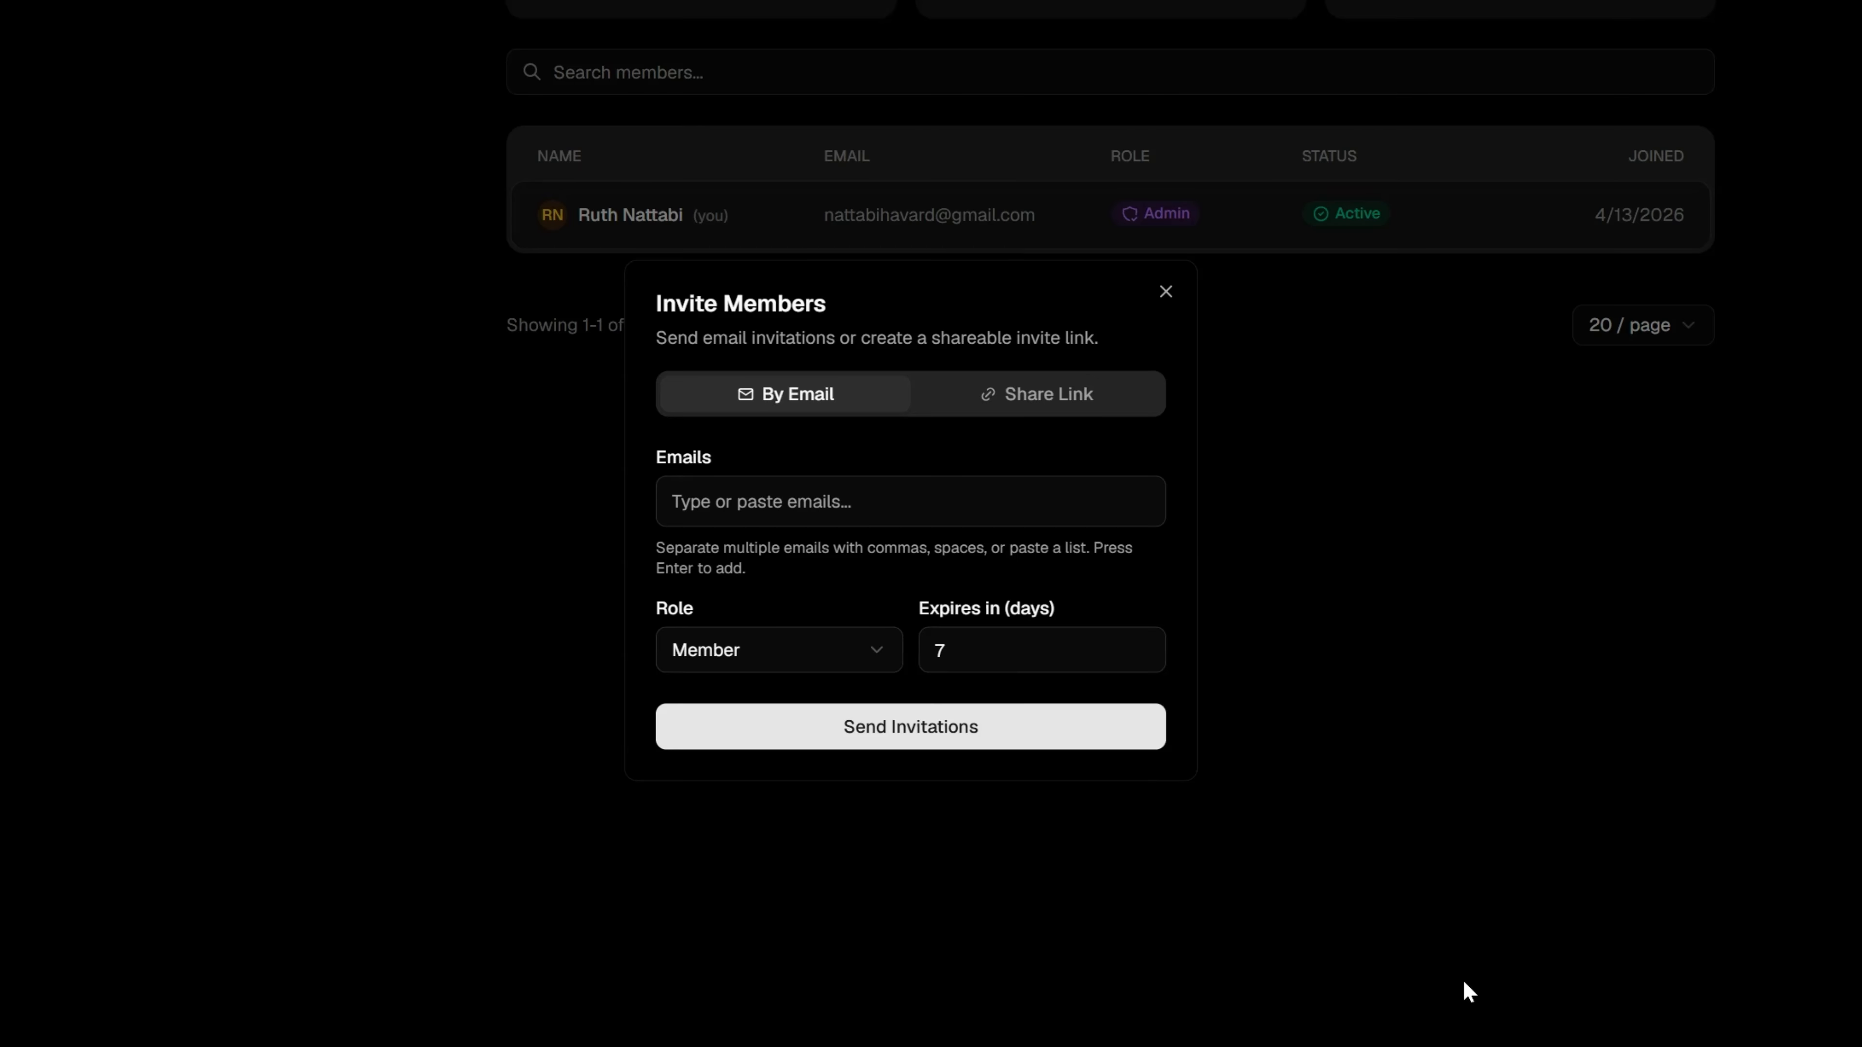
pyautogui.click(735, 500)
pyautogui.click(670, 492)
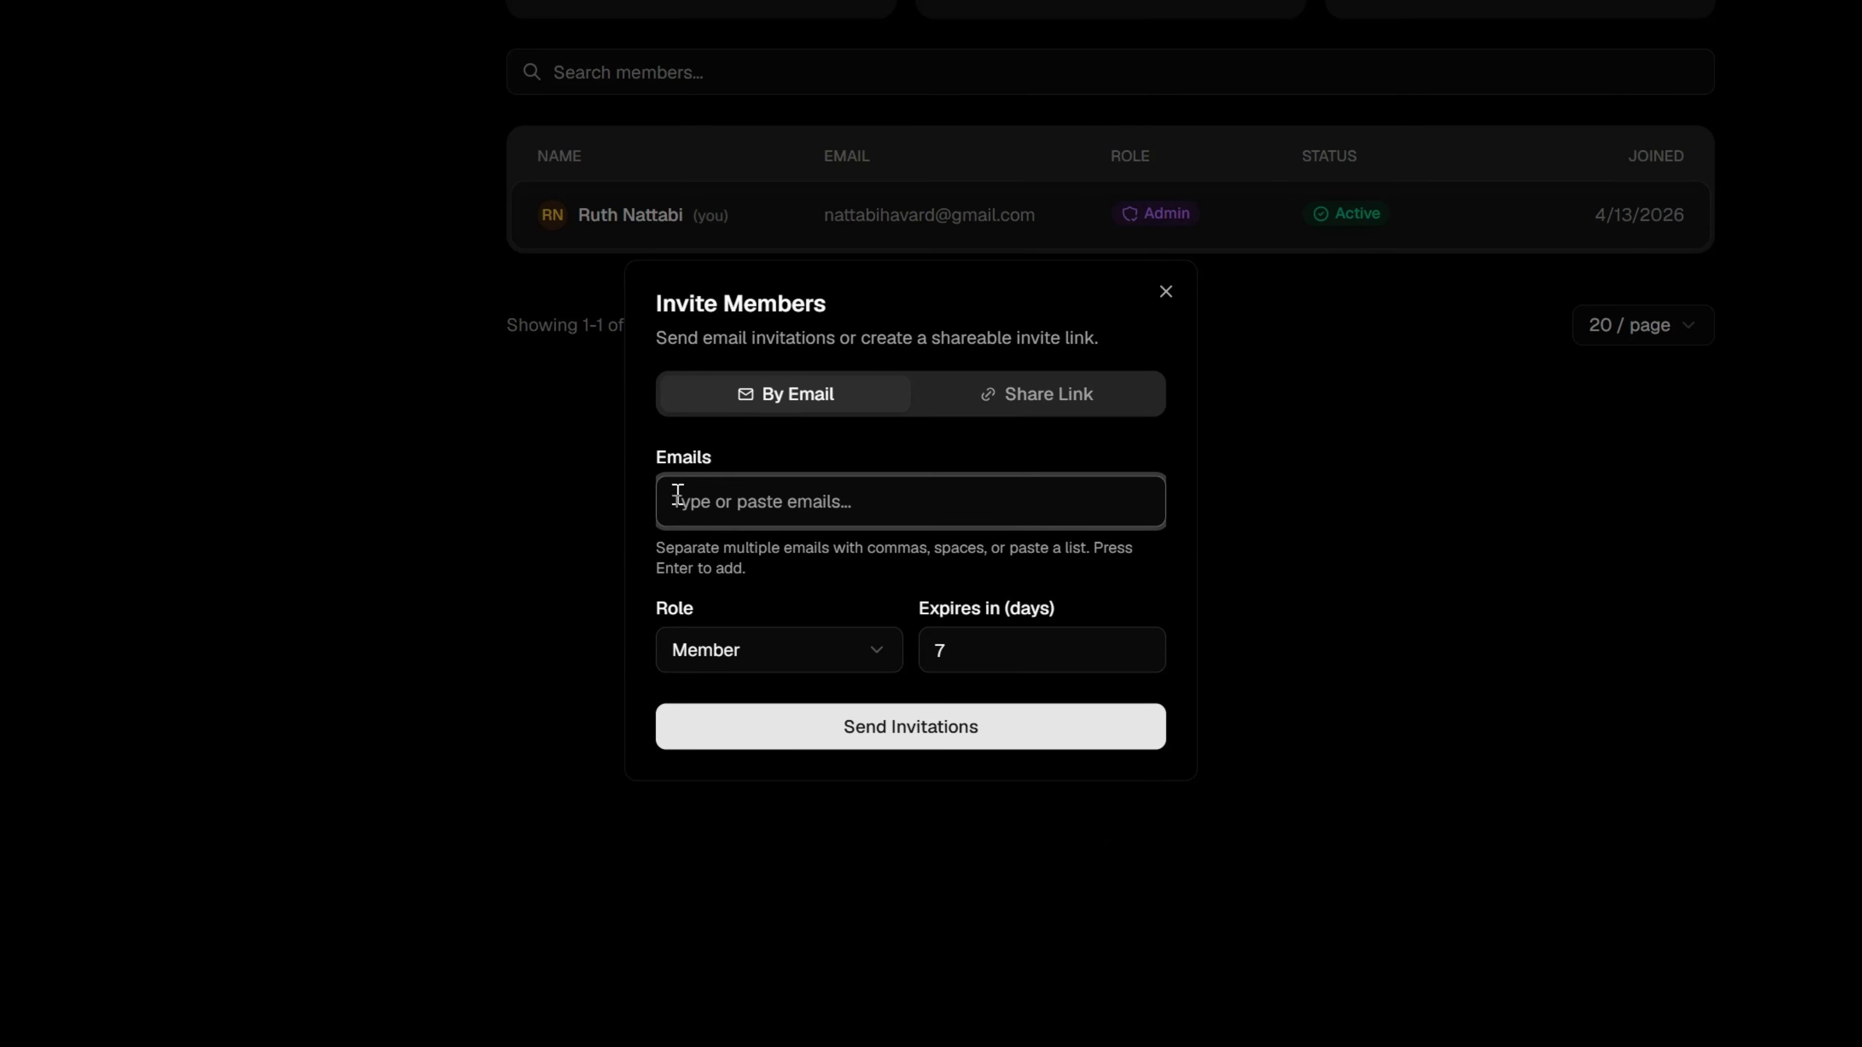
pyautogui.hotkey('ctrl', 'v')
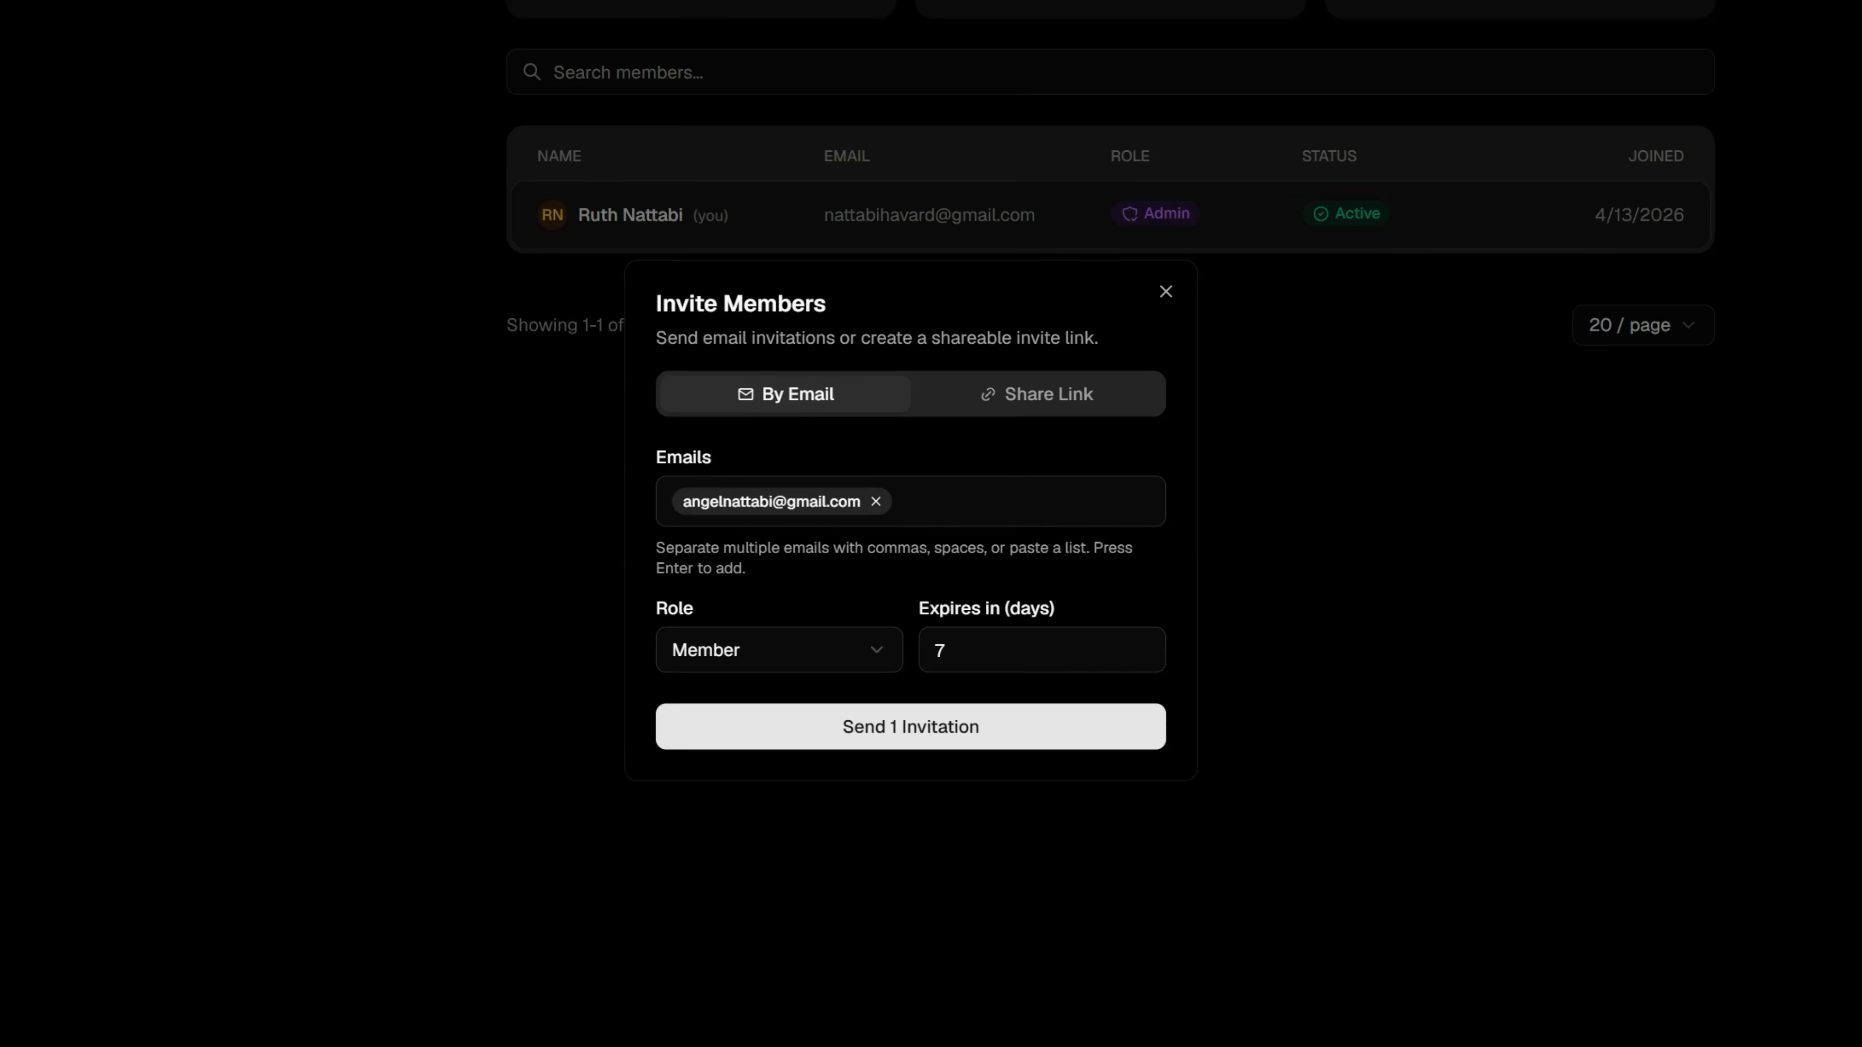
pyautogui.click(935, 491)
pyautogui.hotkey('ctrl', 'v')
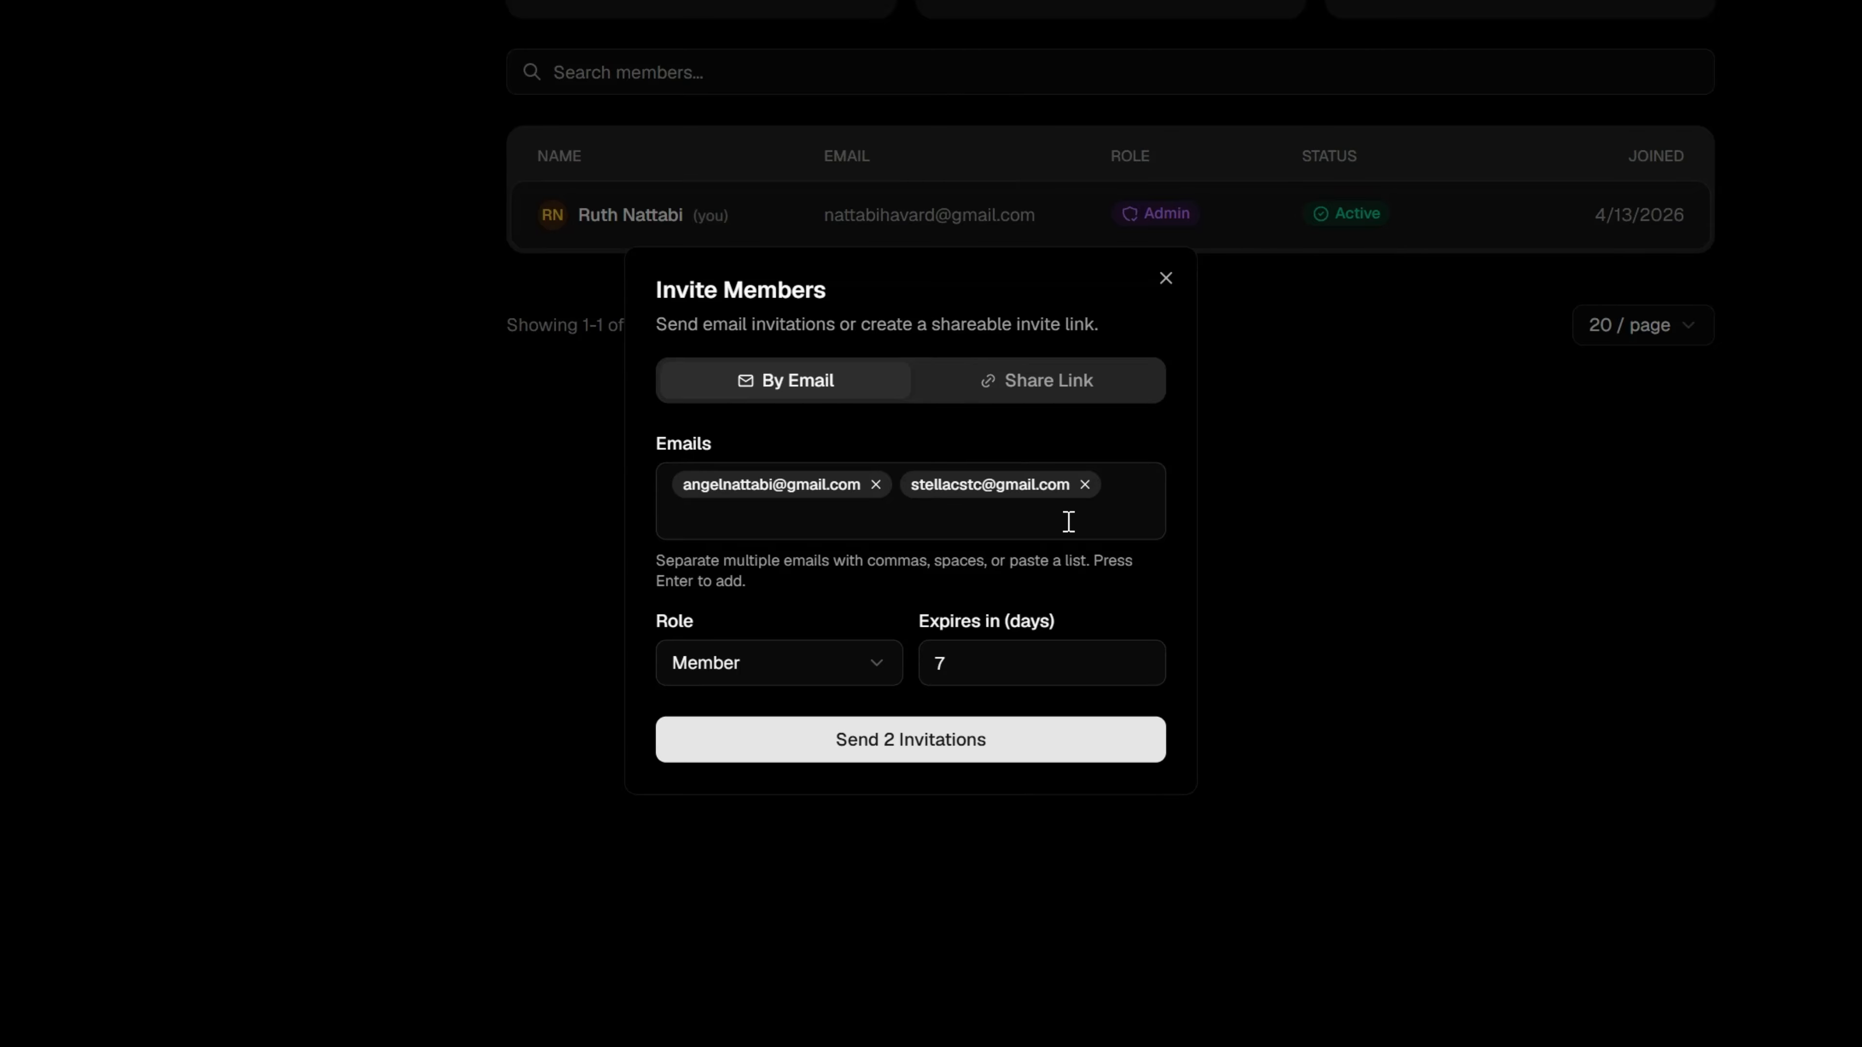
pyautogui.click(1122, 491)
pyautogui.hotkey('ctrl', 'v')
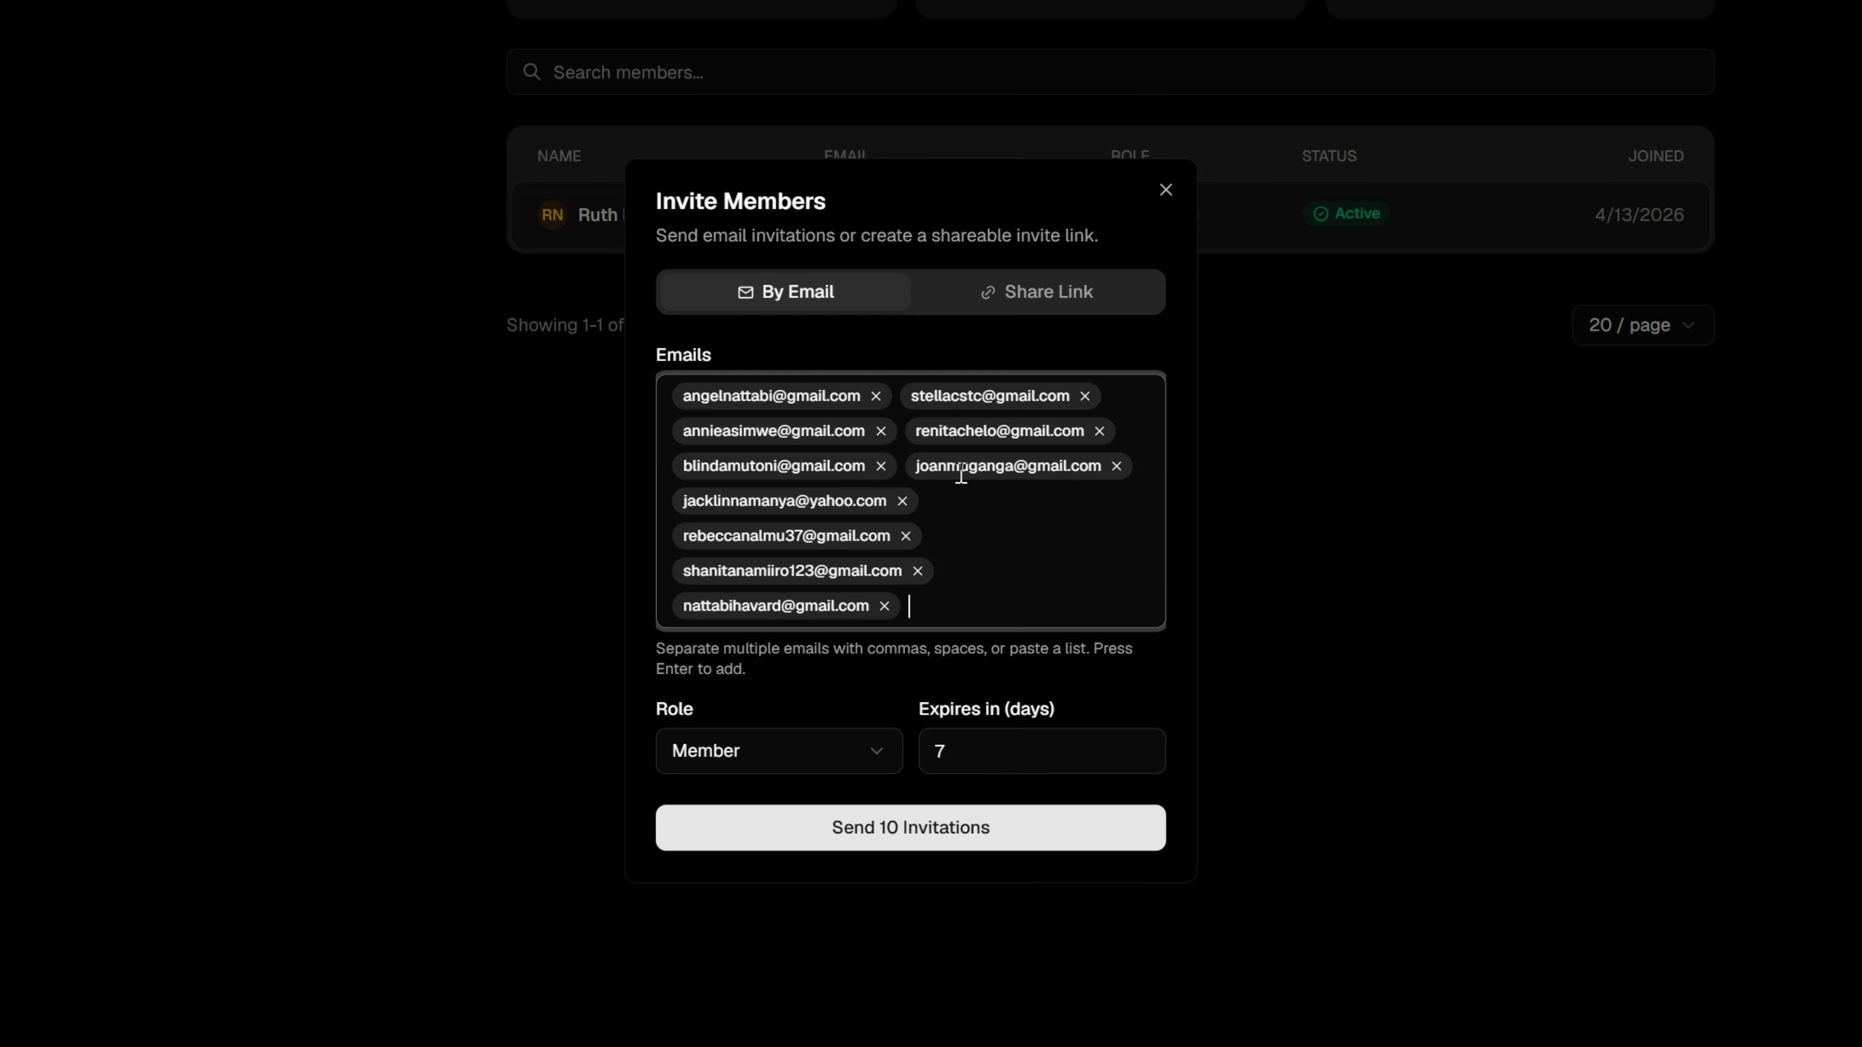
# Remove the admin's own email address from the invitation list and send the invitations with the Member role.
pyautogui.click(884, 605)
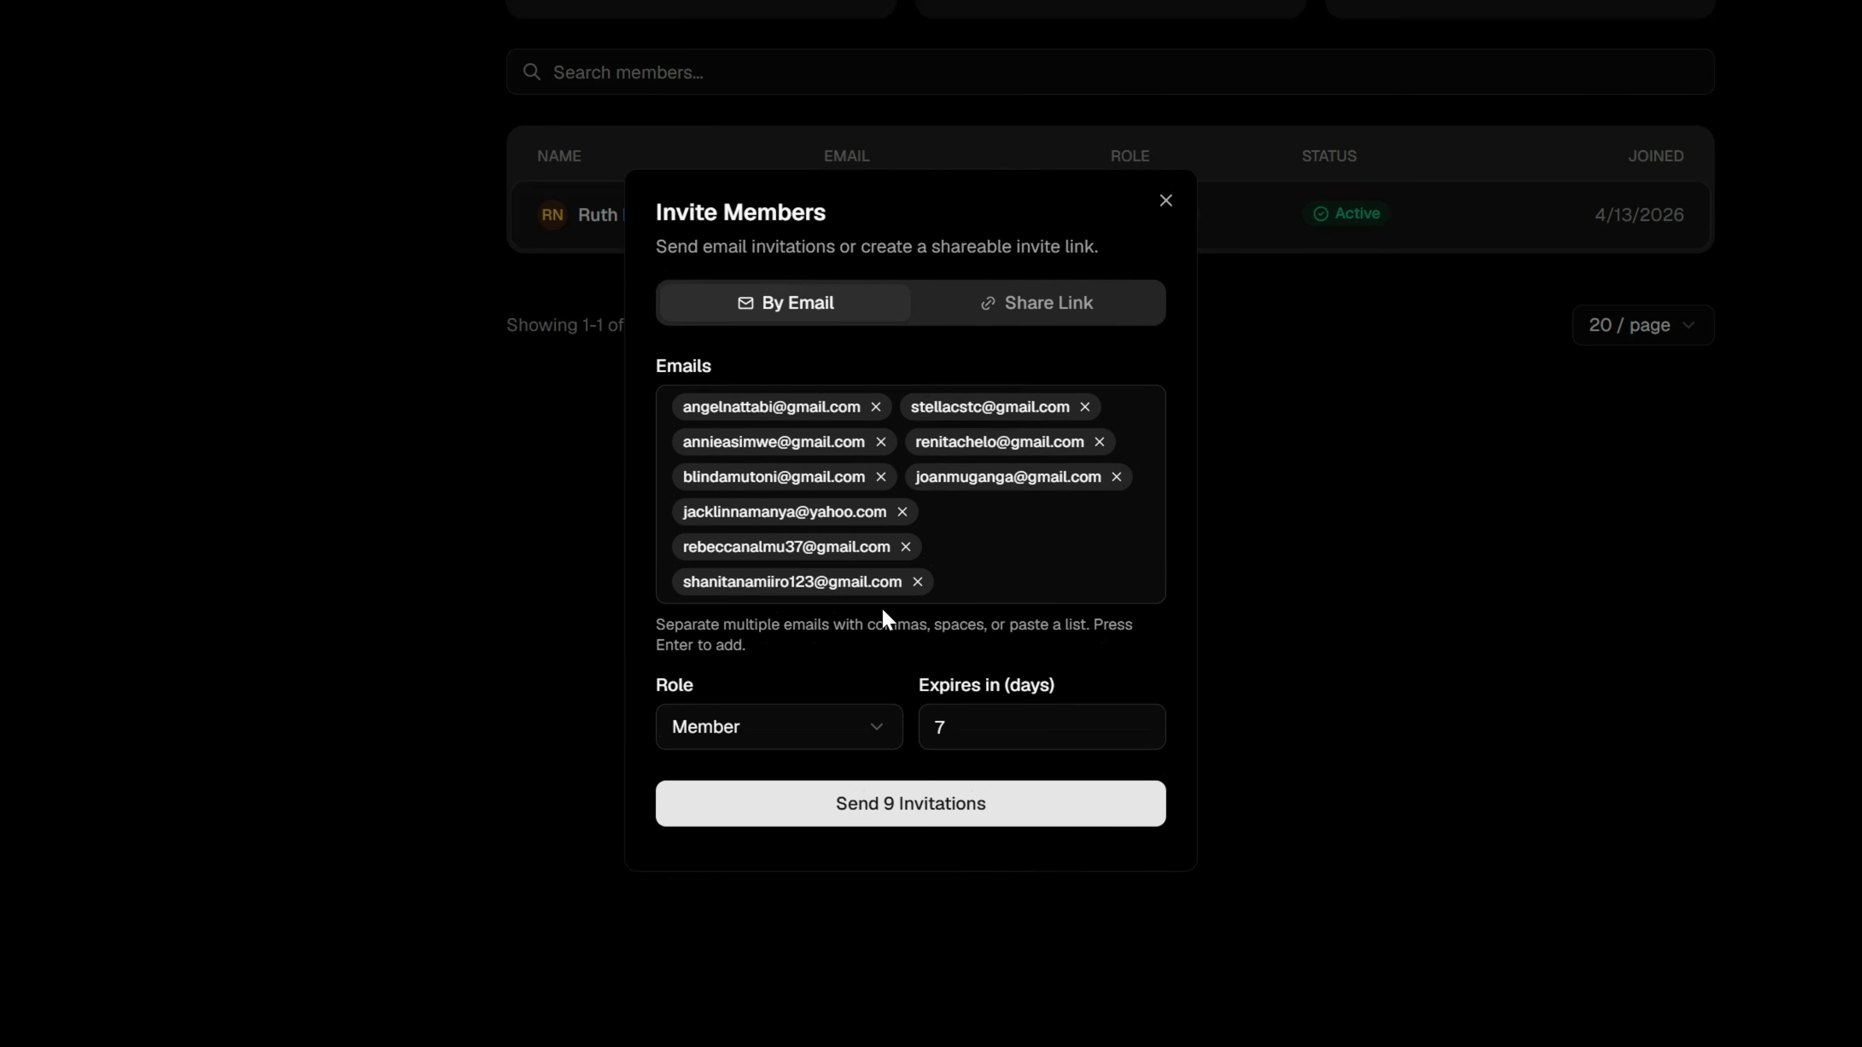
pyautogui.click(958, 825)
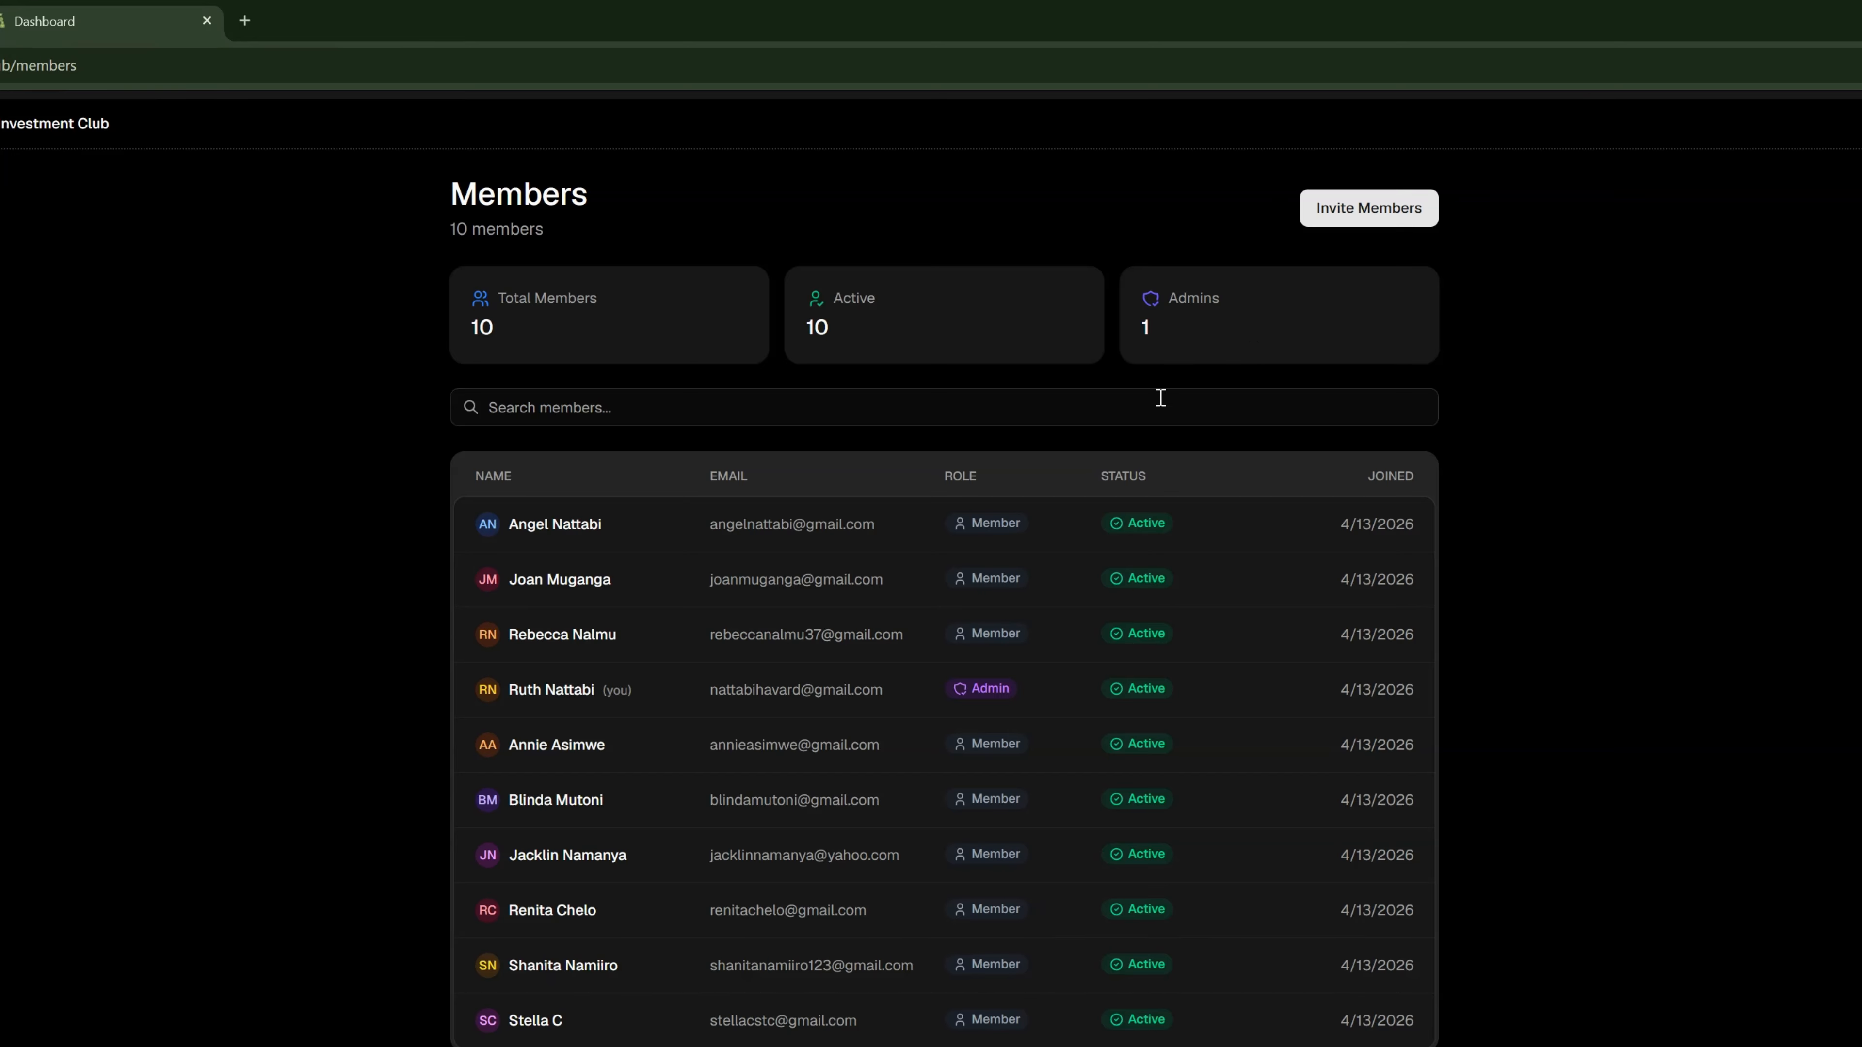
# Change the role of the second member in the members list to Treasurer and save it.
pyautogui.click(619, 591)
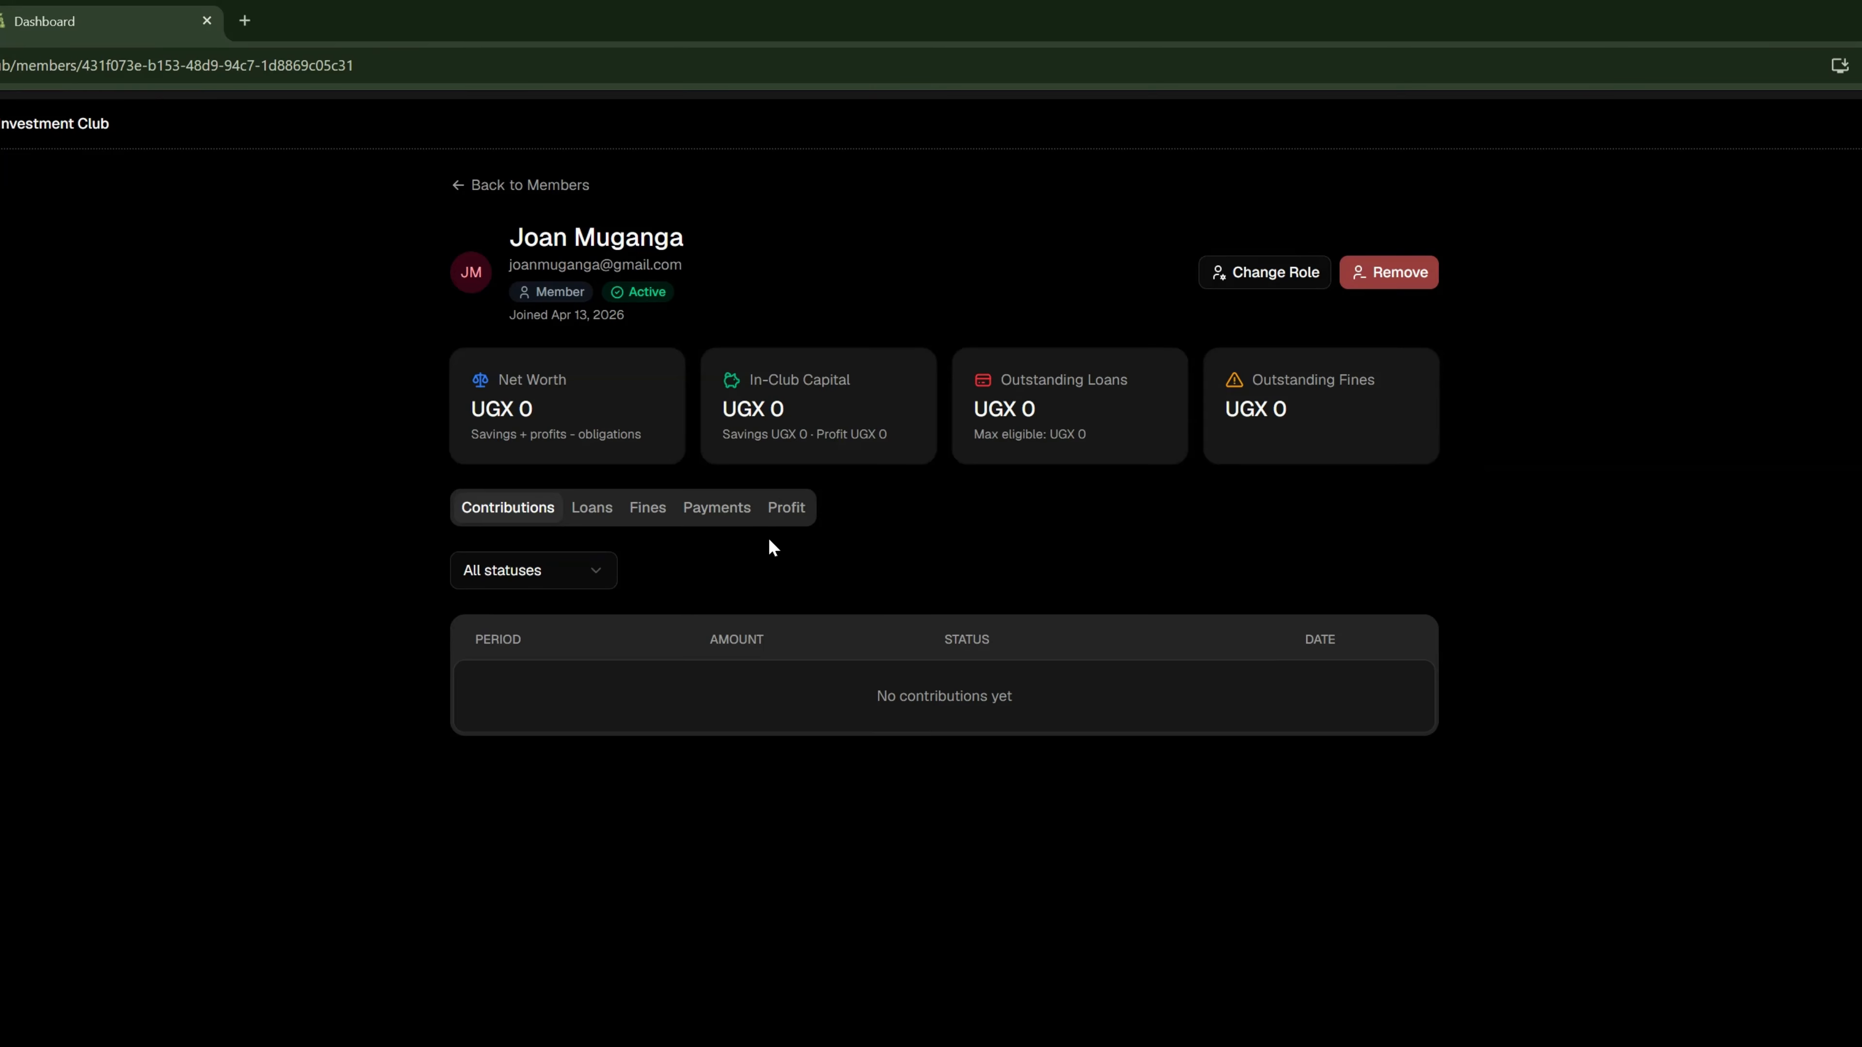
pyautogui.click(1267, 278)
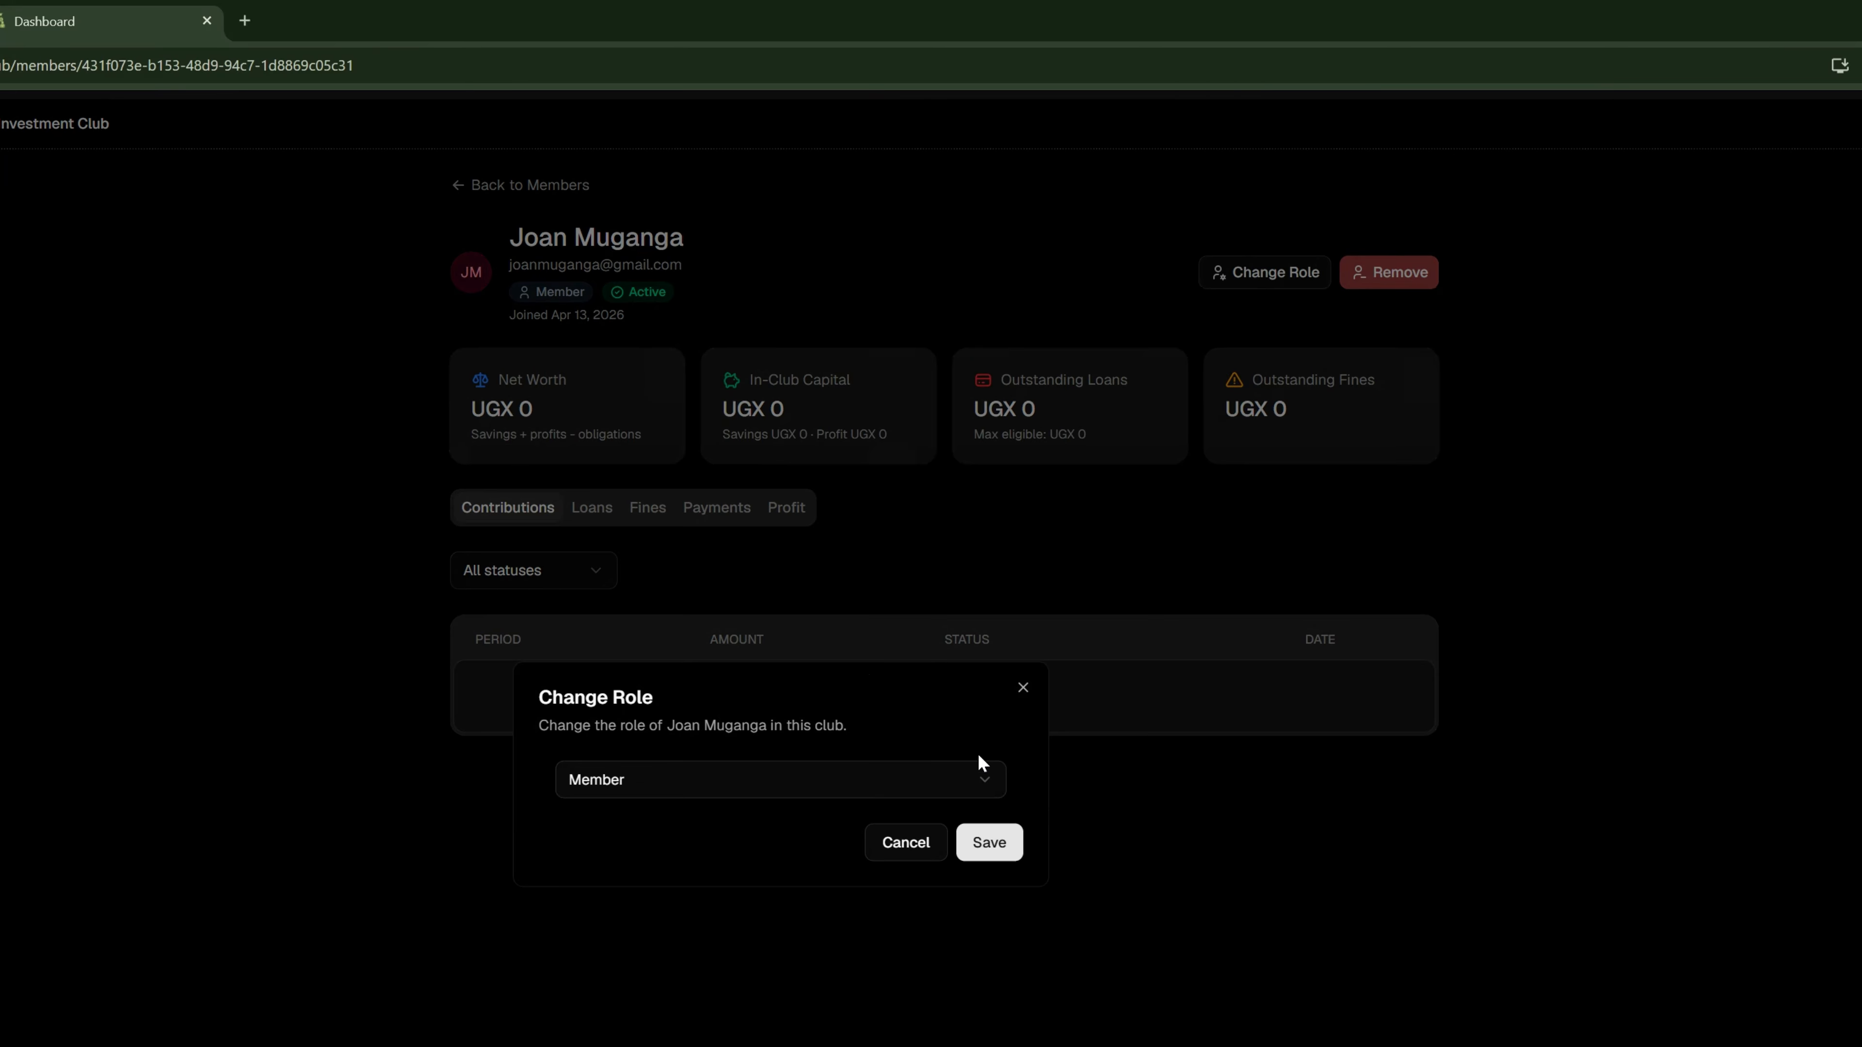
pyautogui.click(980, 777)
pyautogui.click(729, 812)
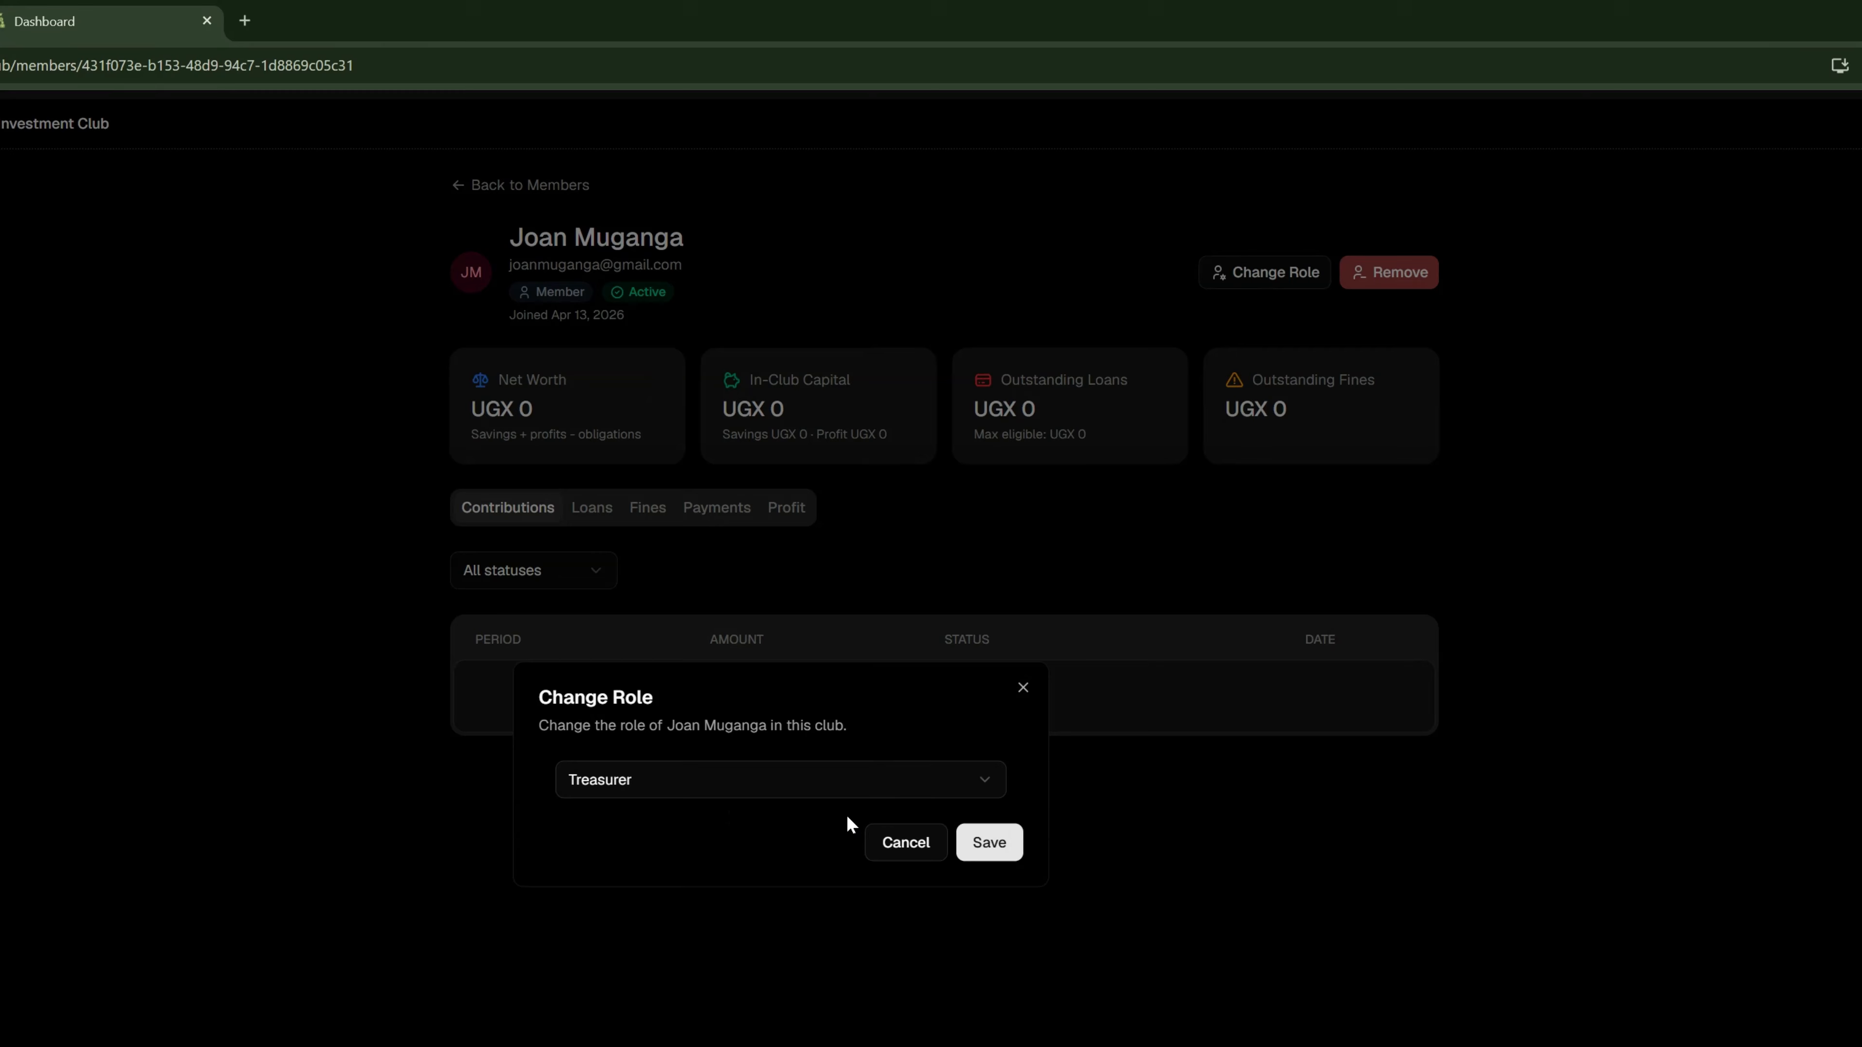
pyautogui.click(993, 851)
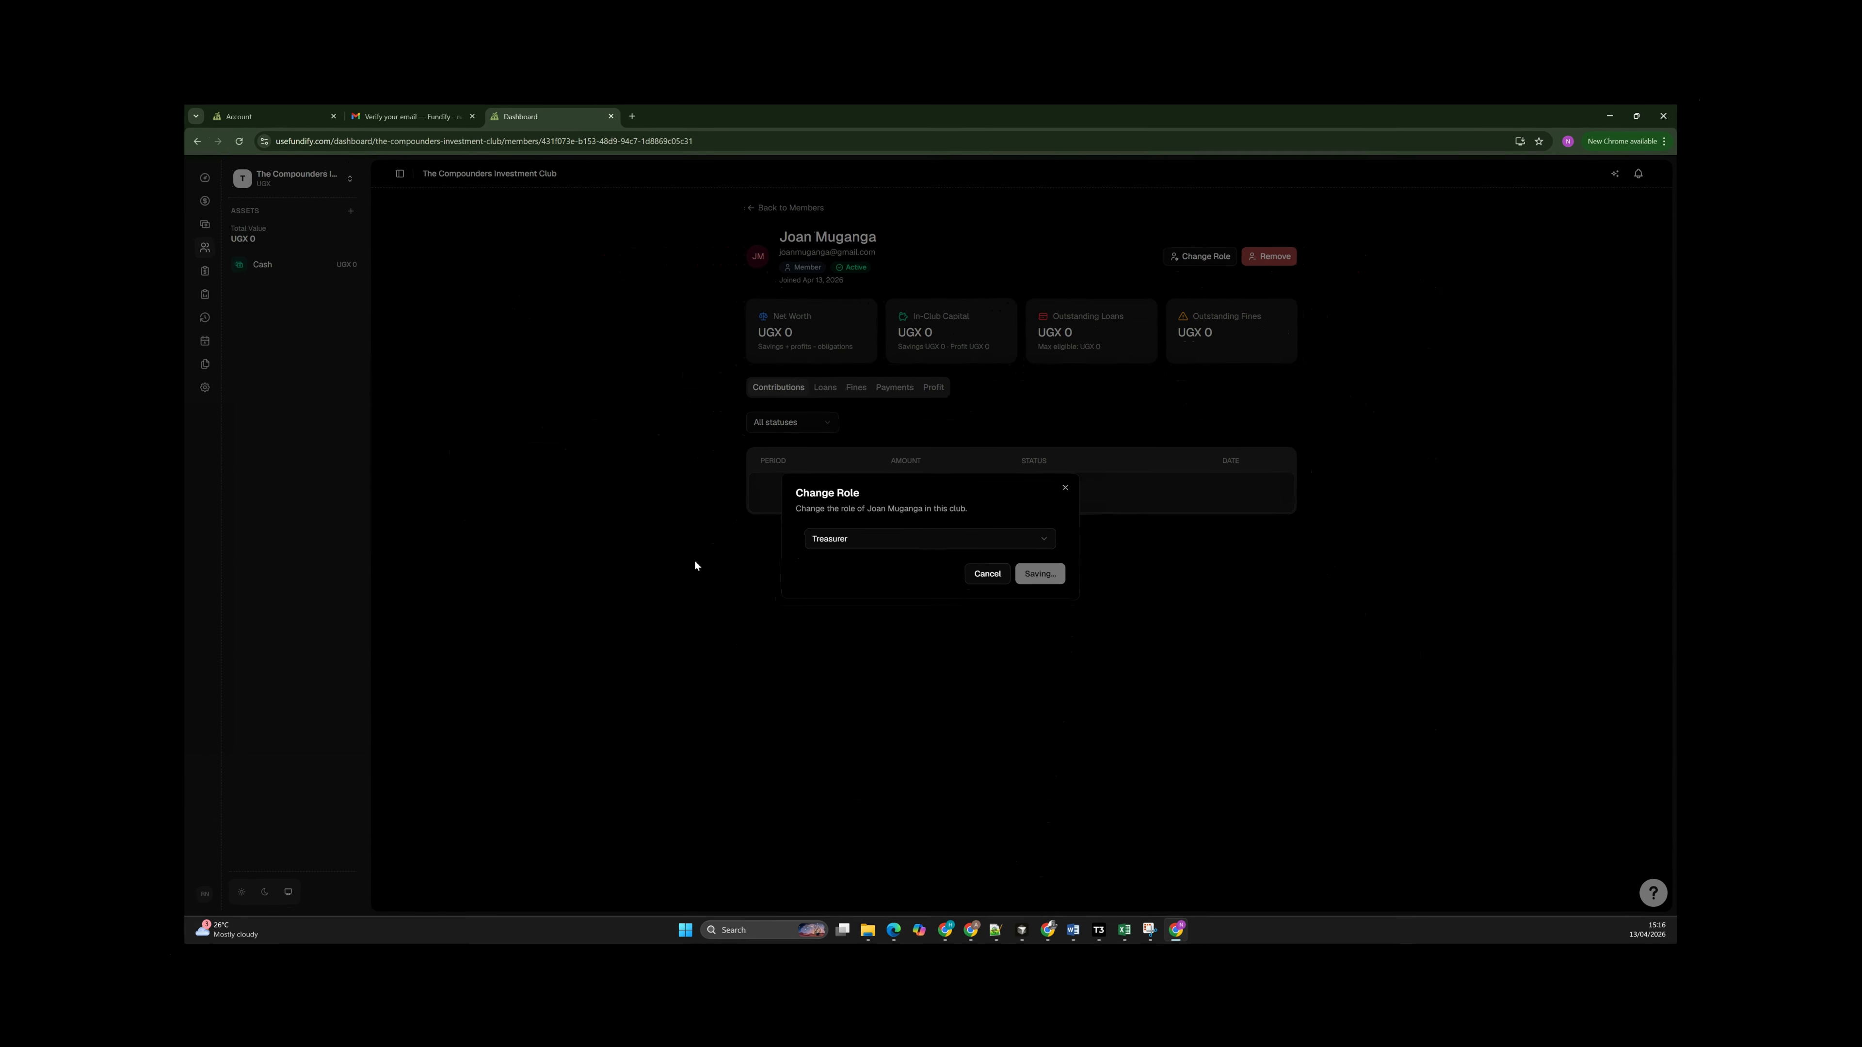